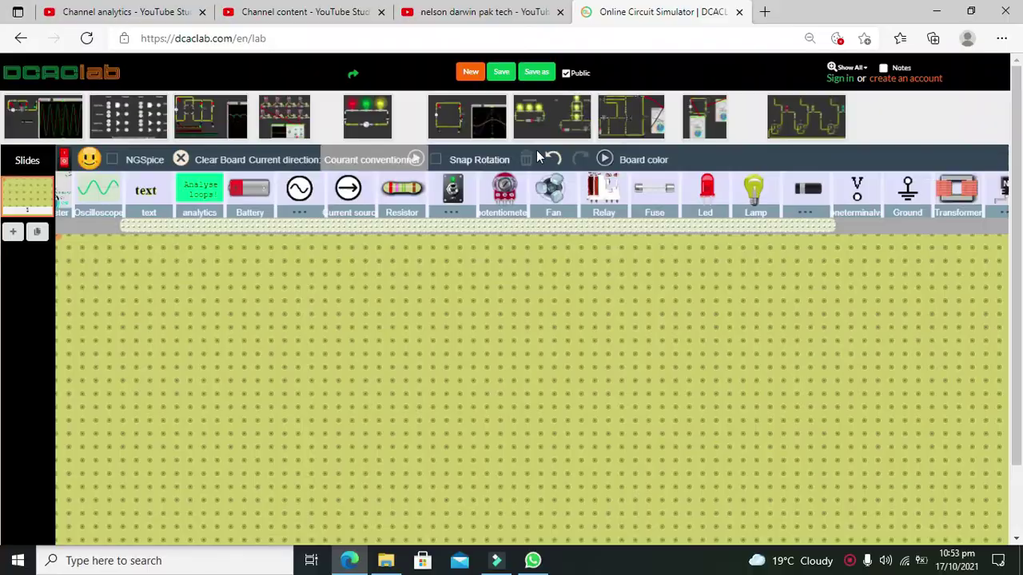
- Place a multimeter, reading 0, in the lower-left area of the board
scroll(1019, 230, down, 1)
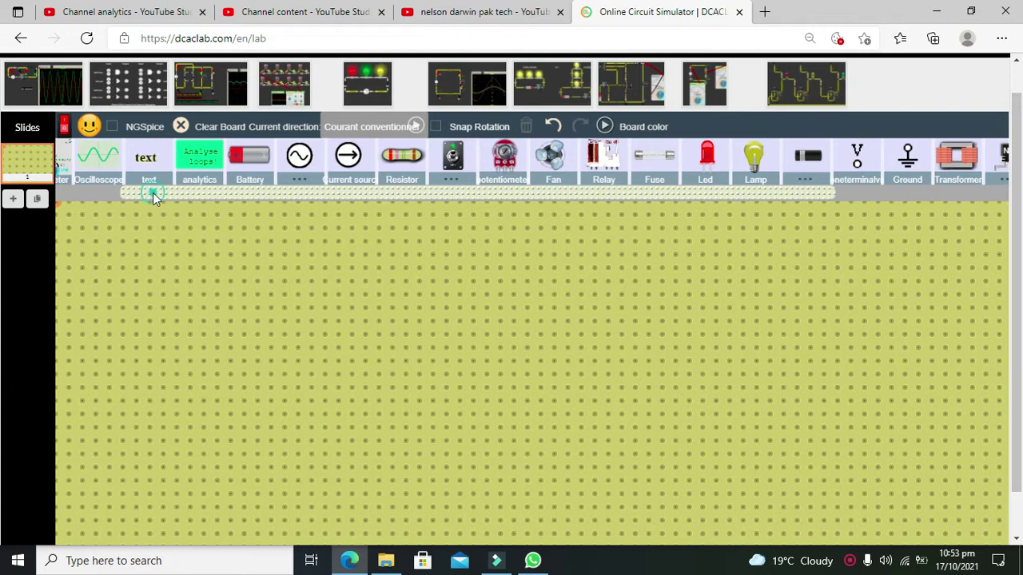
drag(154, 194, 80, 201)
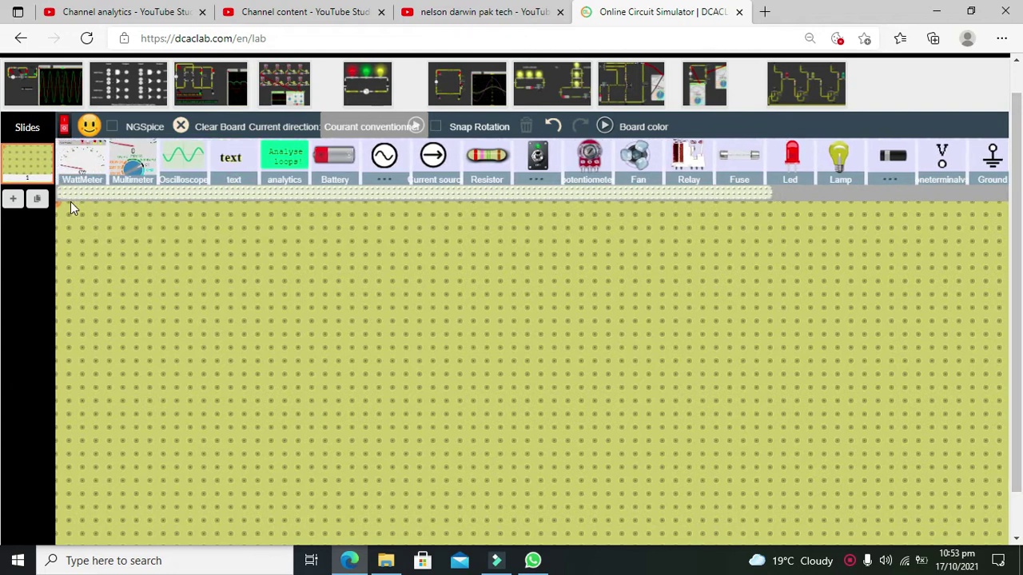
click(134, 161)
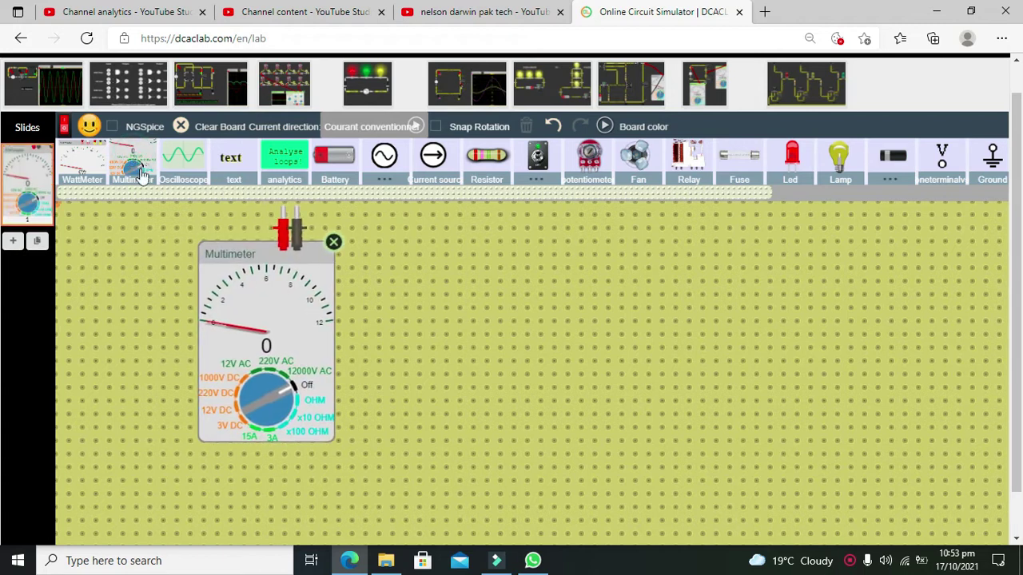
drag(271, 277, 242, 366)
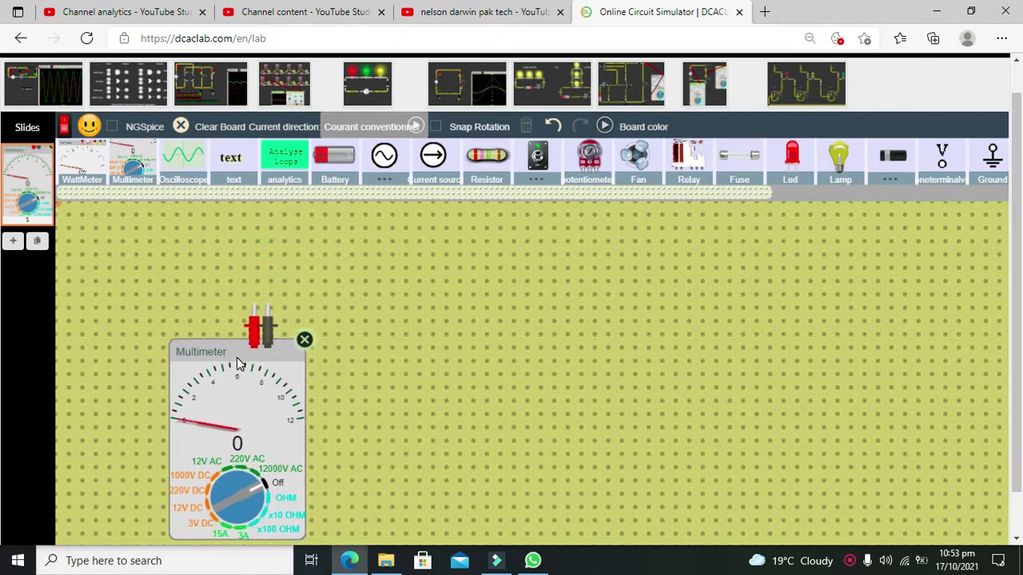
scroll(237, 360, down, 1)
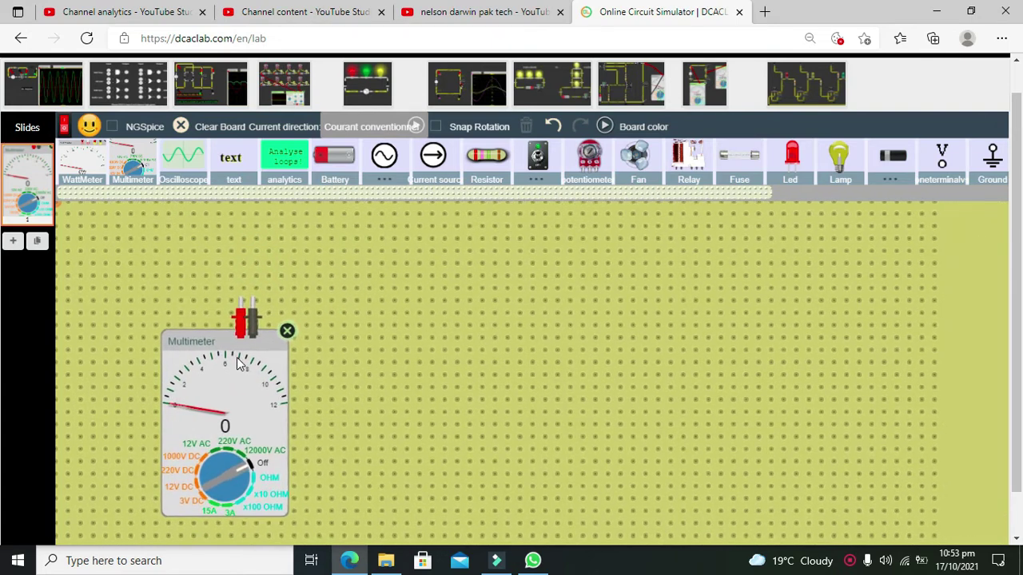
- Step the multimeter dial through its ranges, landing on 220V AC
click(248, 489)
click(243, 490)
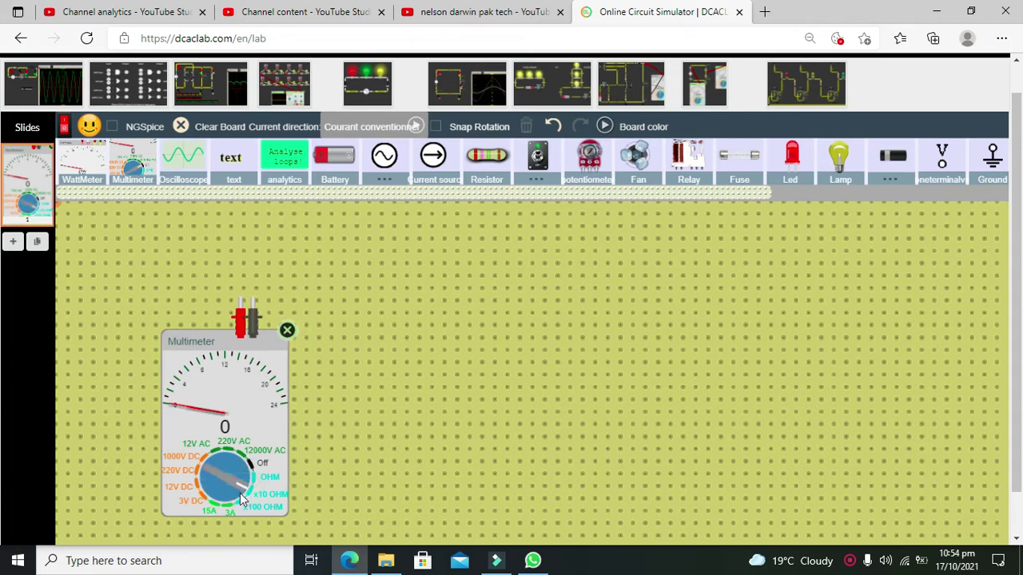
click(238, 496)
click(232, 496)
click(224, 495)
click(227, 471)
click(218, 466)
click(226, 459)
click(244, 462)
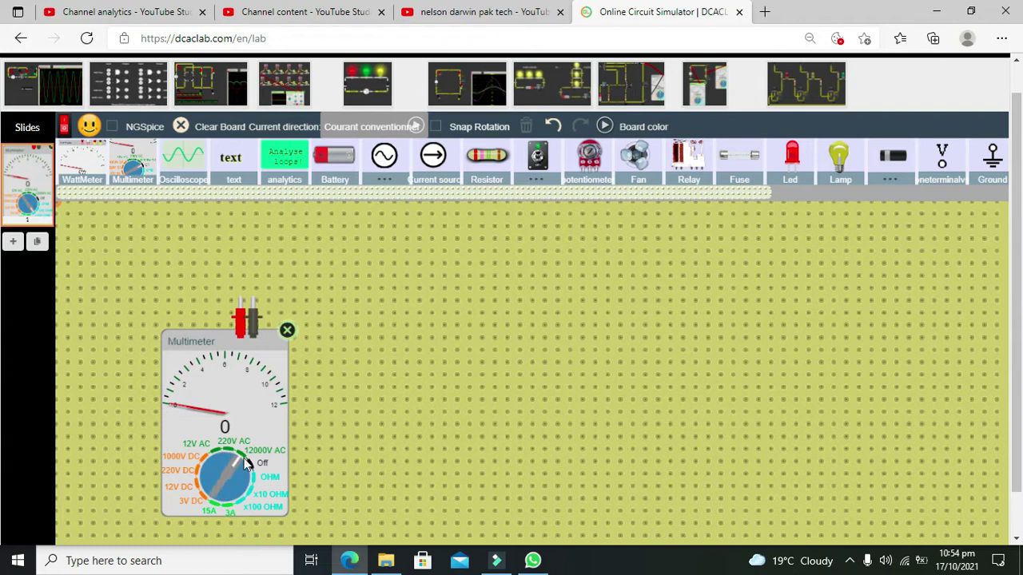
mouse_move(244, 463)
mouse_down()
mouse_move(215, 451)
mouse_move(241, 455)
mouse_up()
drag(239, 466, 206, 509)
- Settle the multimeter on the 3V DC range and nudge it slightly down
click(208, 493)
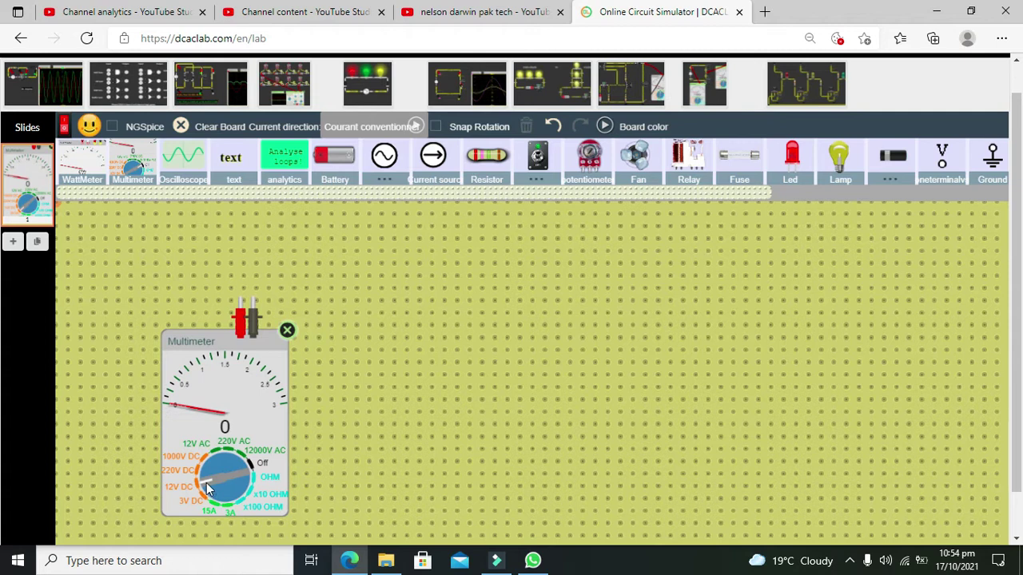
click(207, 500)
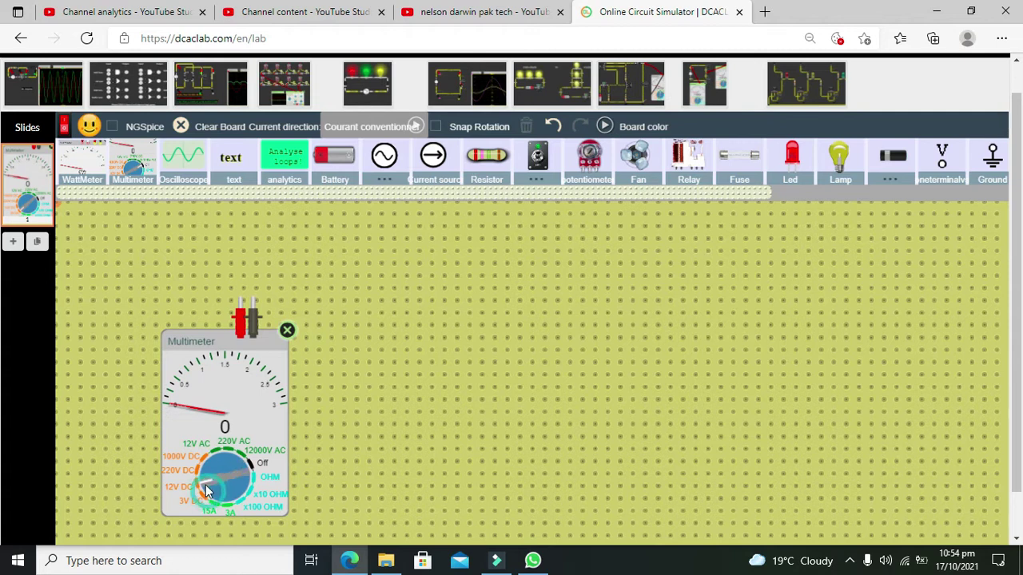
click(207, 496)
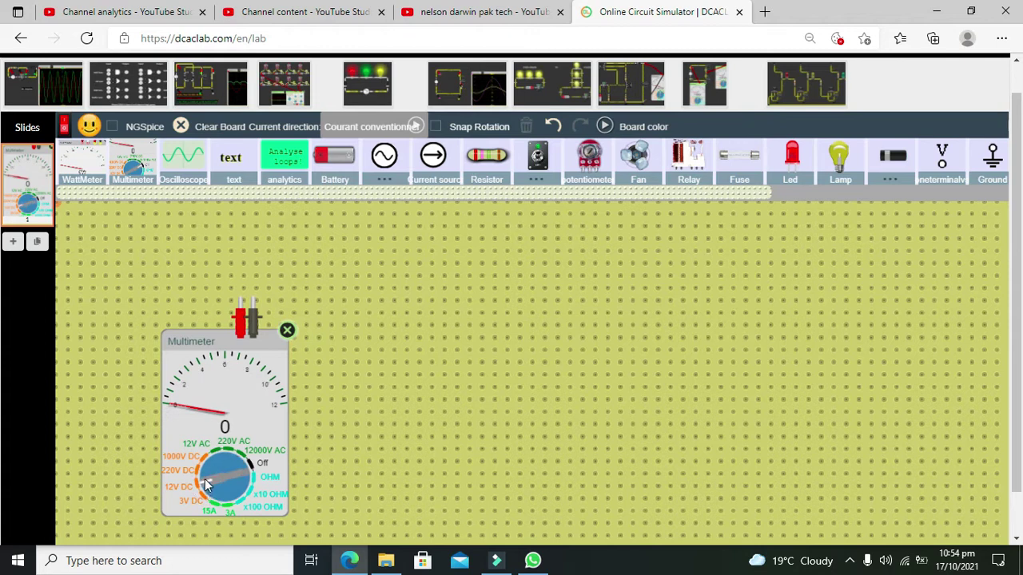
click(209, 499)
click(207, 497)
click(212, 500)
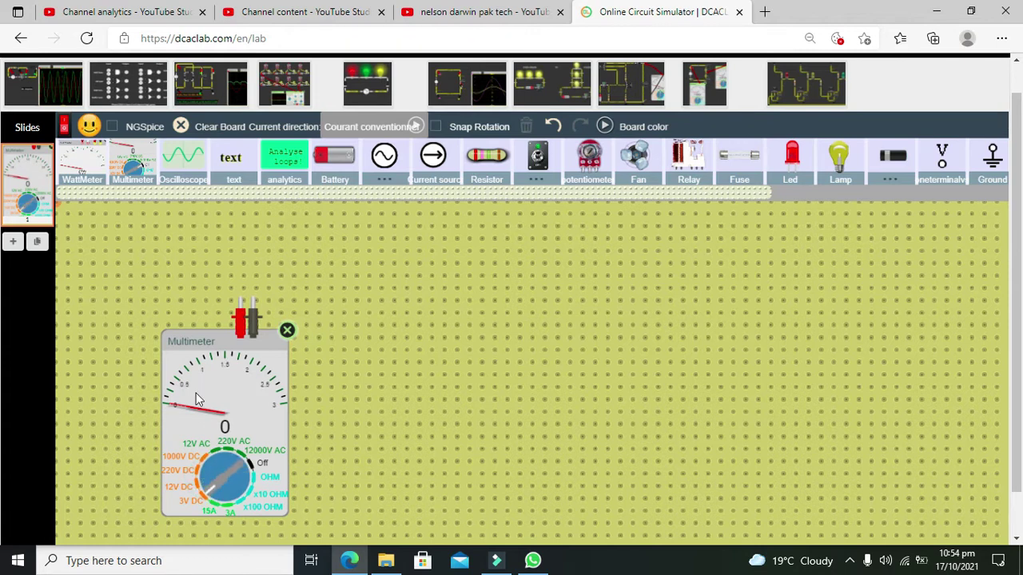
click(209, 489)
click(211, 493)
drag(198, 335, 187, 346)
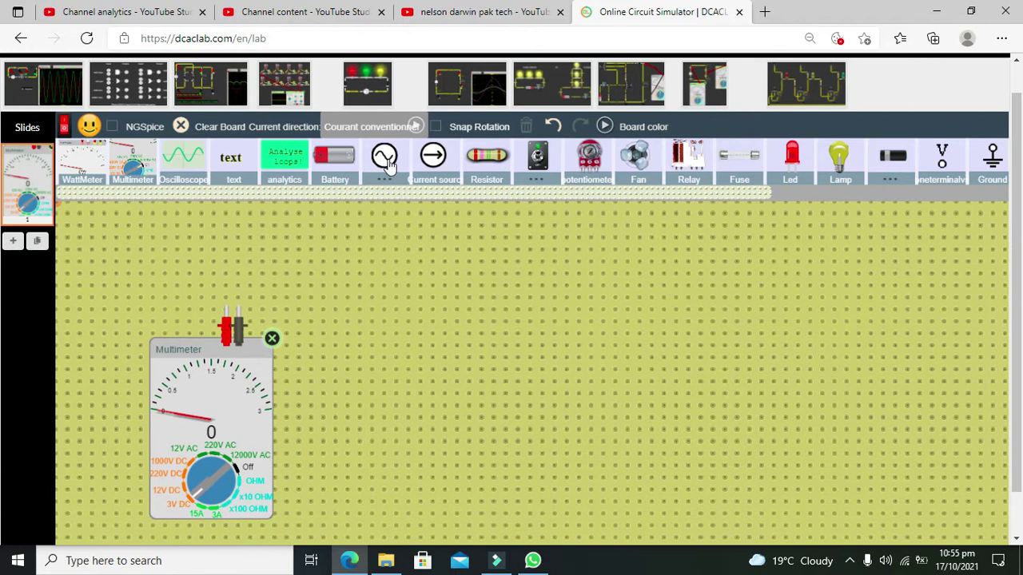
- Add a 1.5V battery above the meter and clip the black and red probes to its terminals
scroll(292, 179, right, 1)
drag(297, 173, 243, 239)
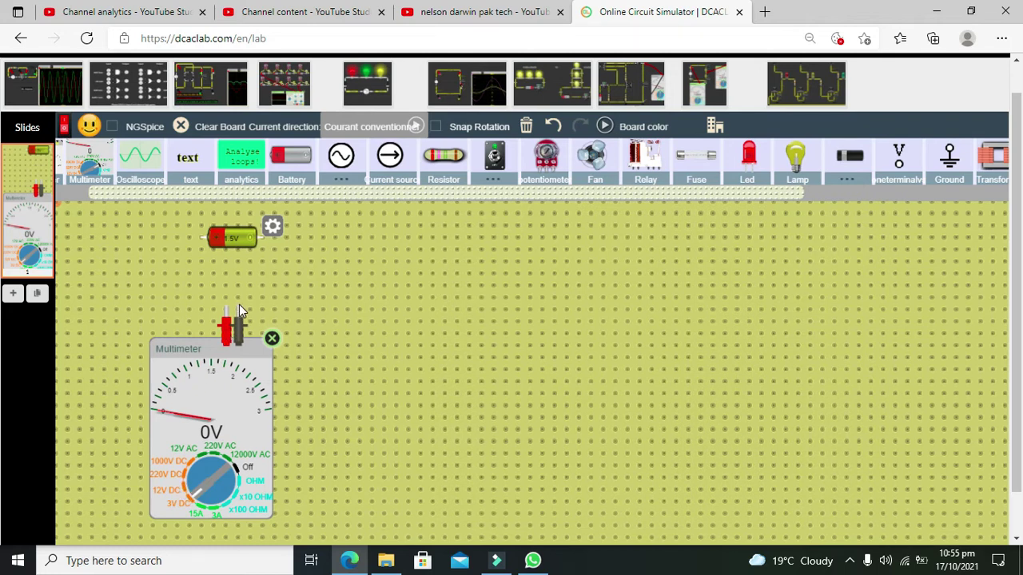
click(239, 309)
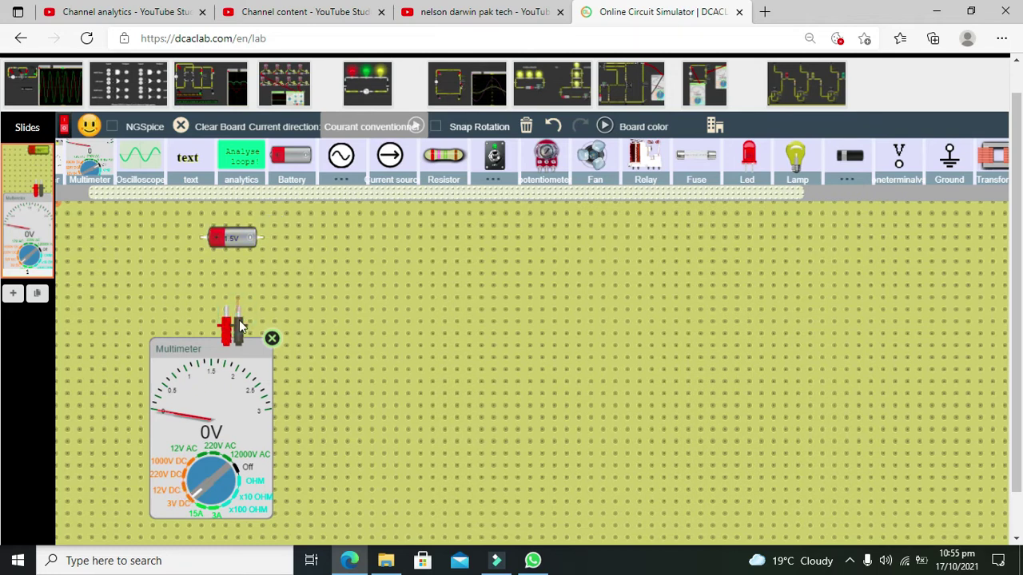
drag(240, 325, 261, 242)
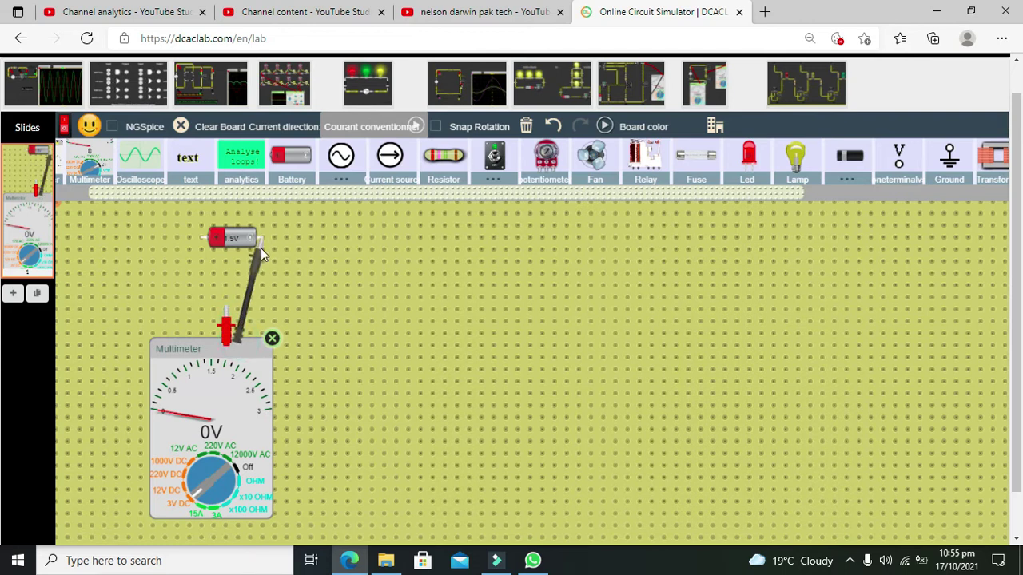
drag(226, 326, 200, 243)
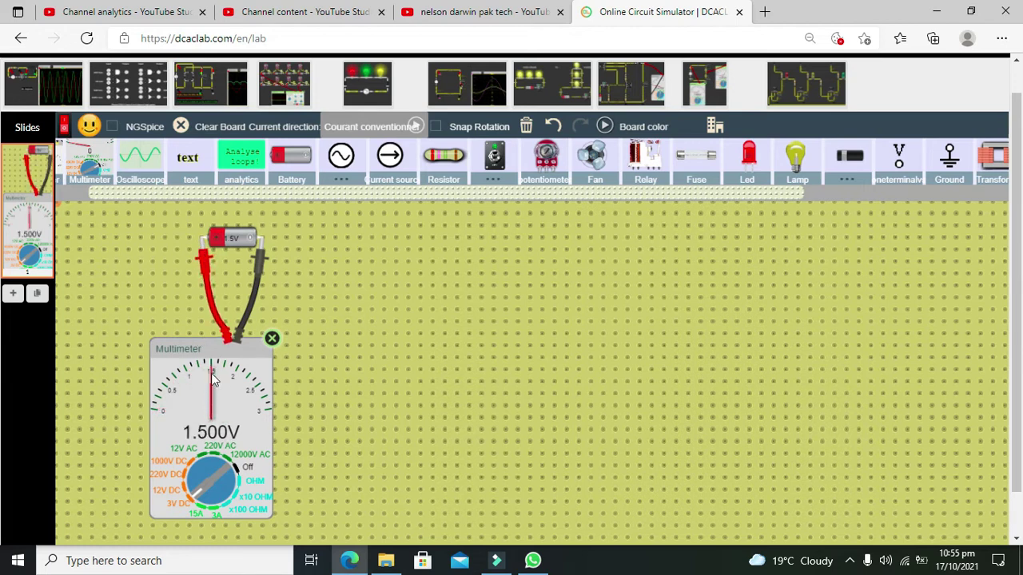
click(184, 494)
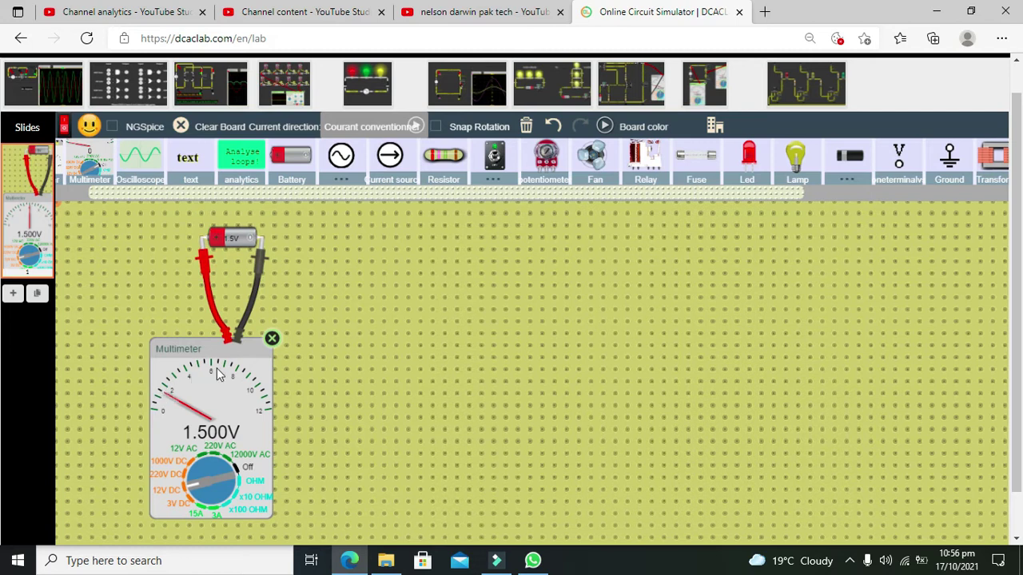
click(199, 501)
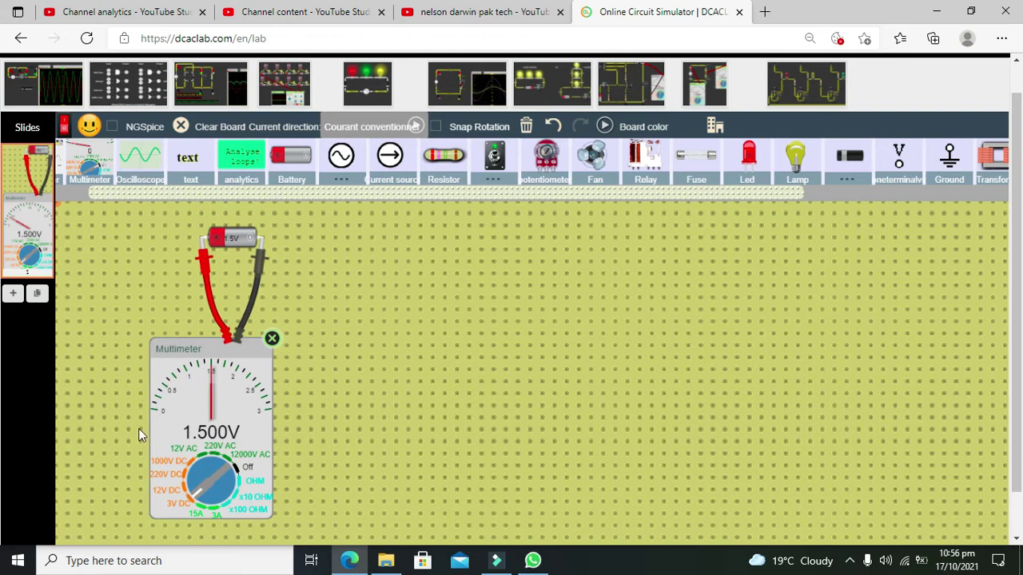
- Bring up the battery's properties panel, dismissing the demo-mode notice
click(226, 249)
click(252, 236)
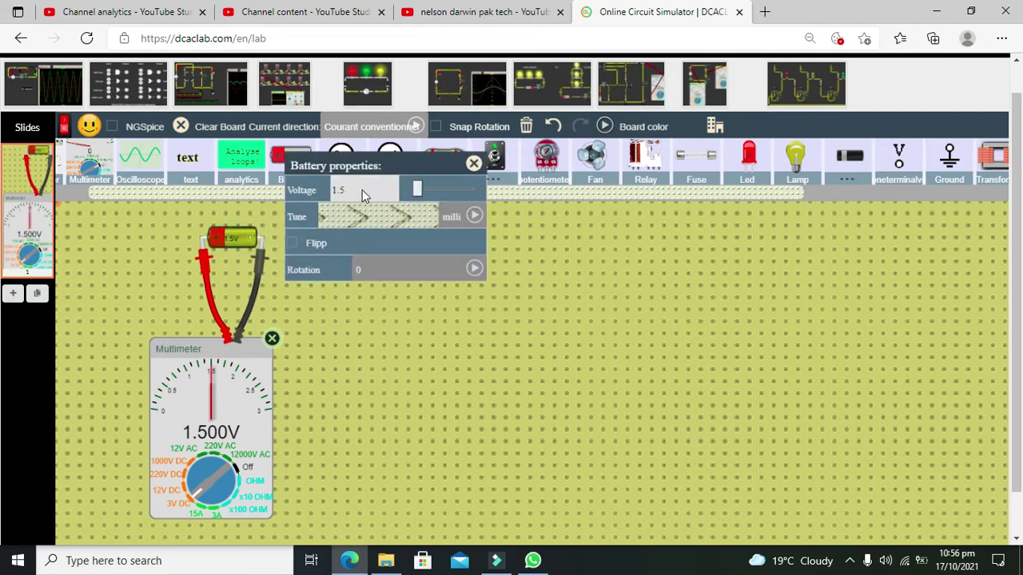
click(418, 186)
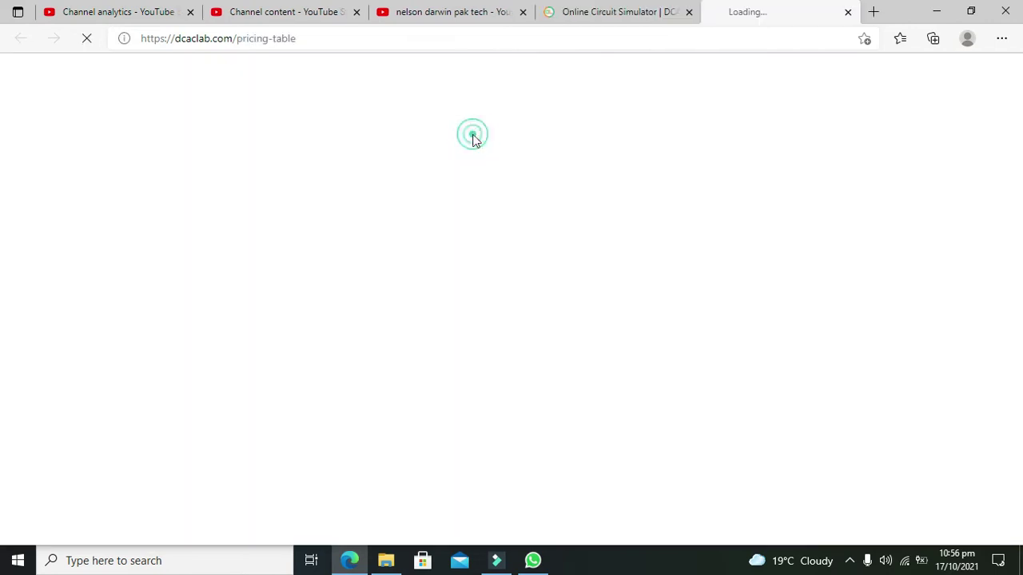
click(602, 11)
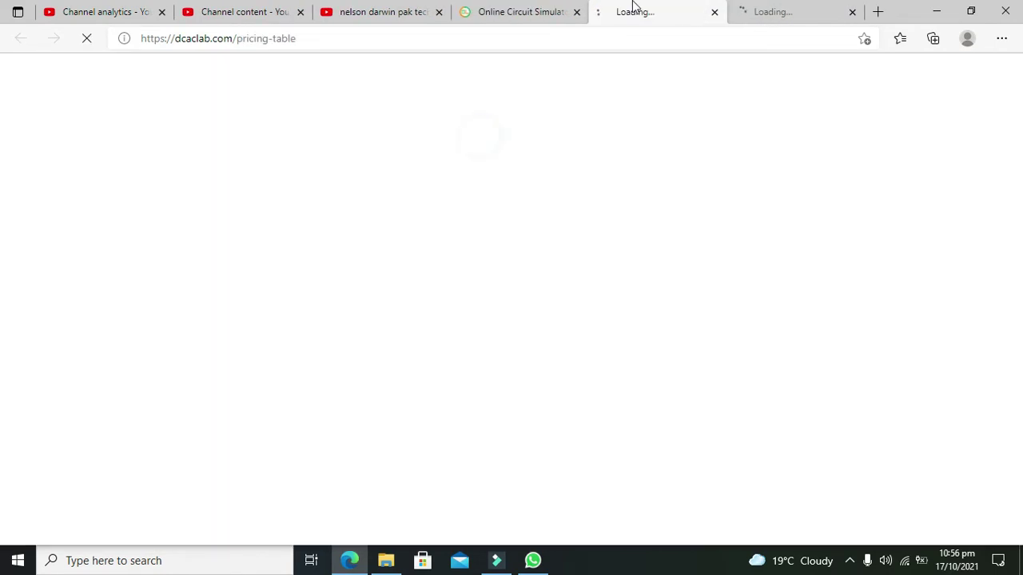
click(520, 11)
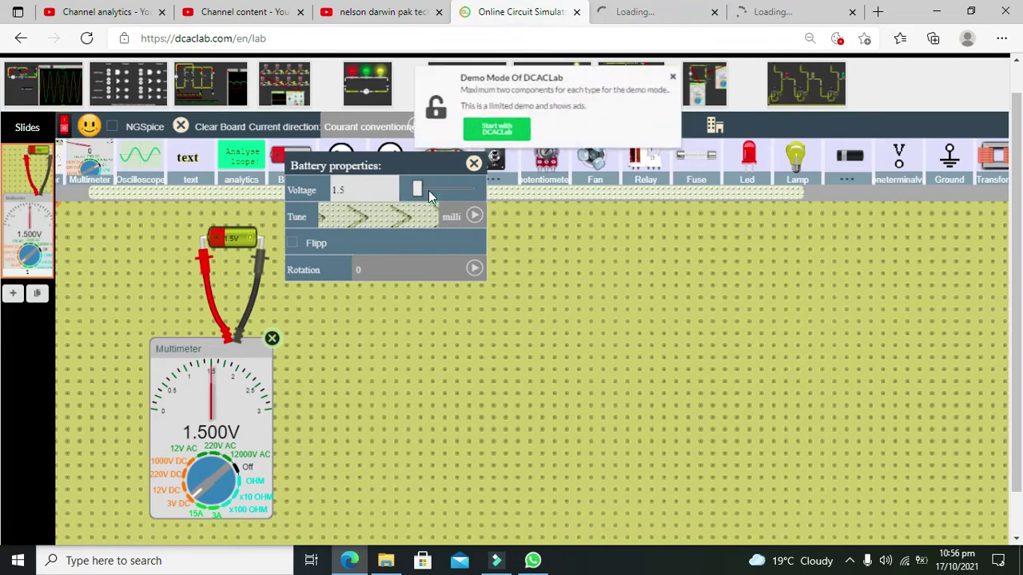
click(472, 132)
click(451, 14)
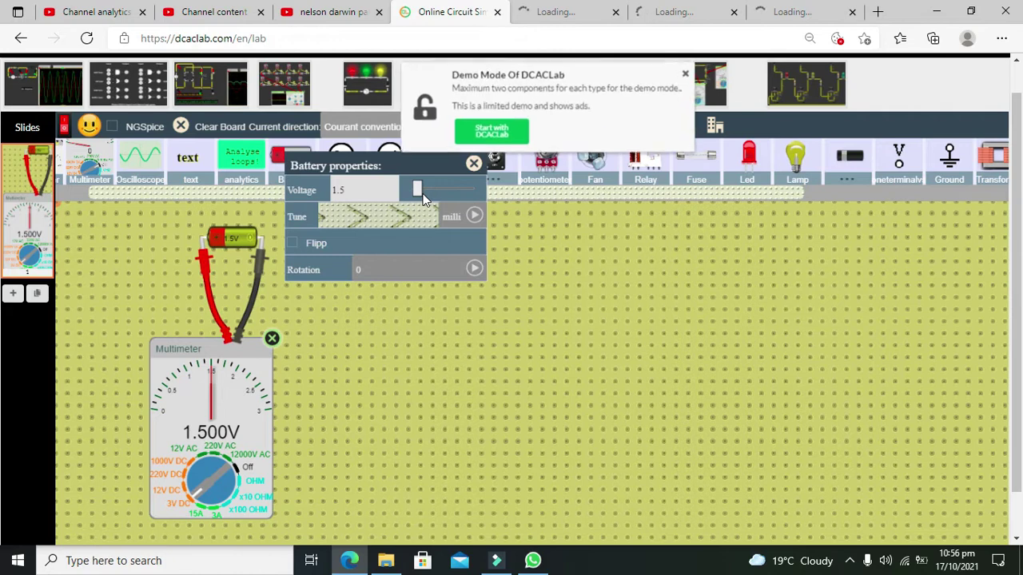
click(472, 132)
click(412, 15)
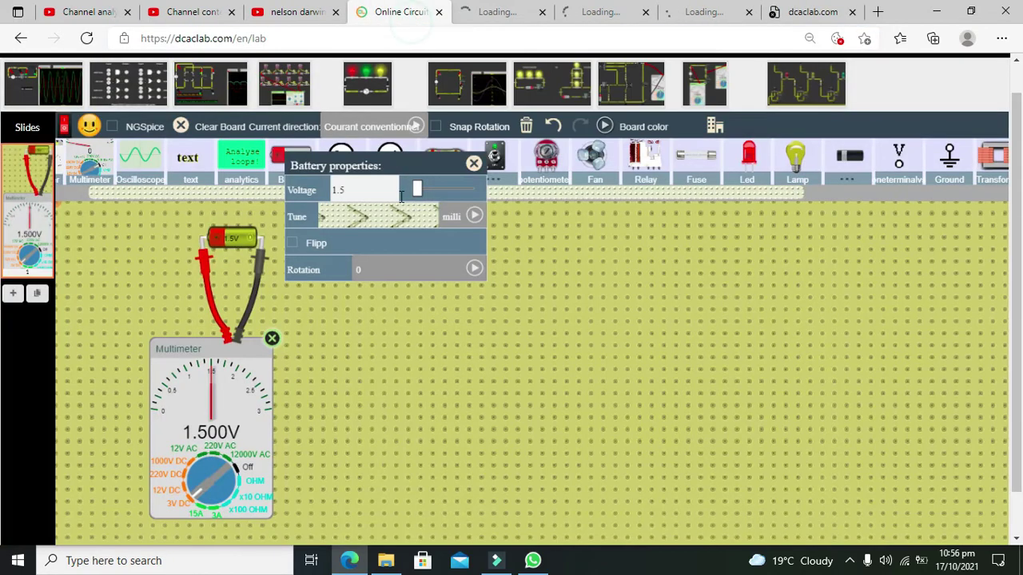
- Drag the battery Voltage slider to 1.14 V so the meter reads 1.140V
drag(424, 164, 511, 210)
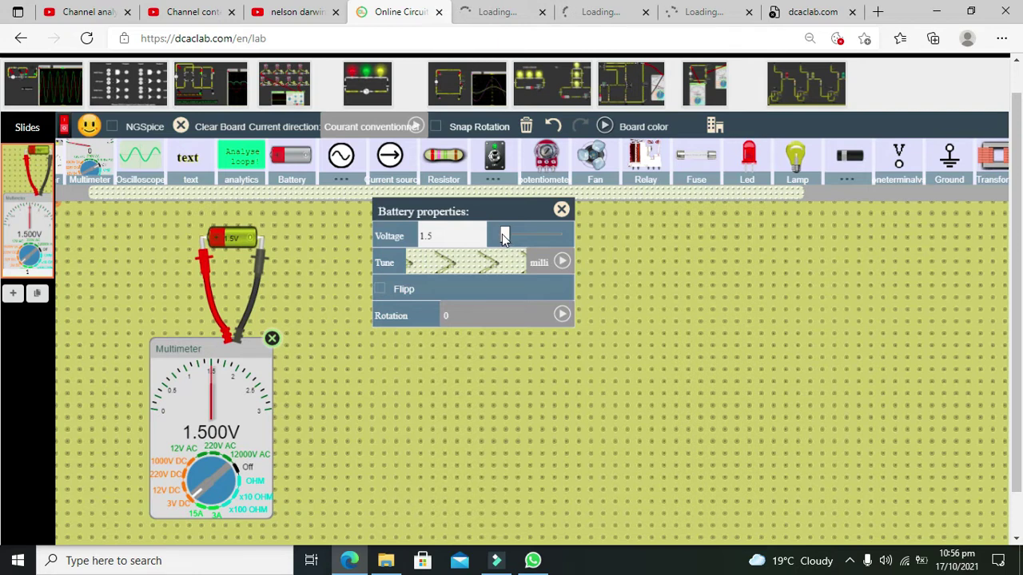
right_click(516, 238)
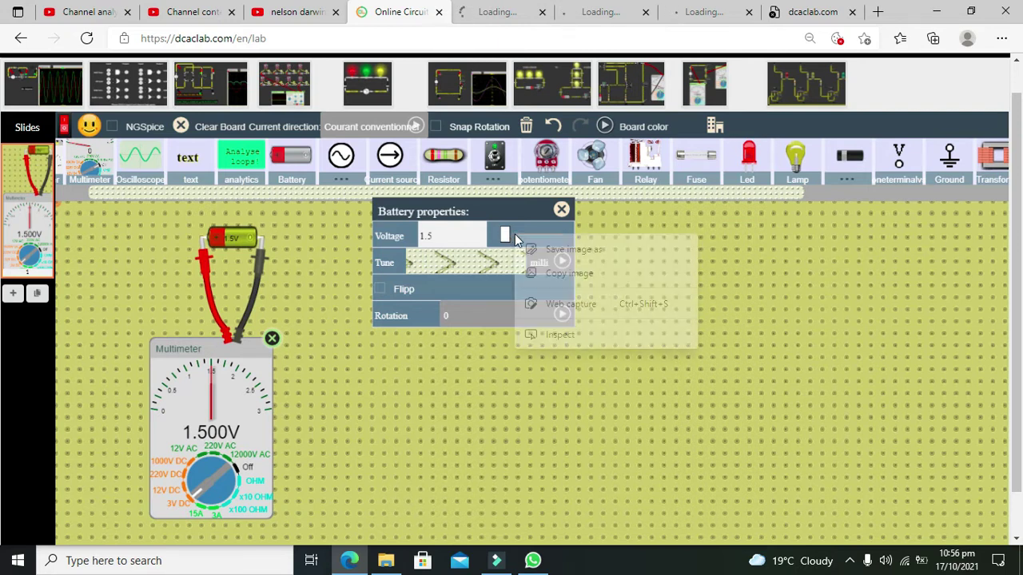
click(515, 239)
drag(506, 235, 505, 237)
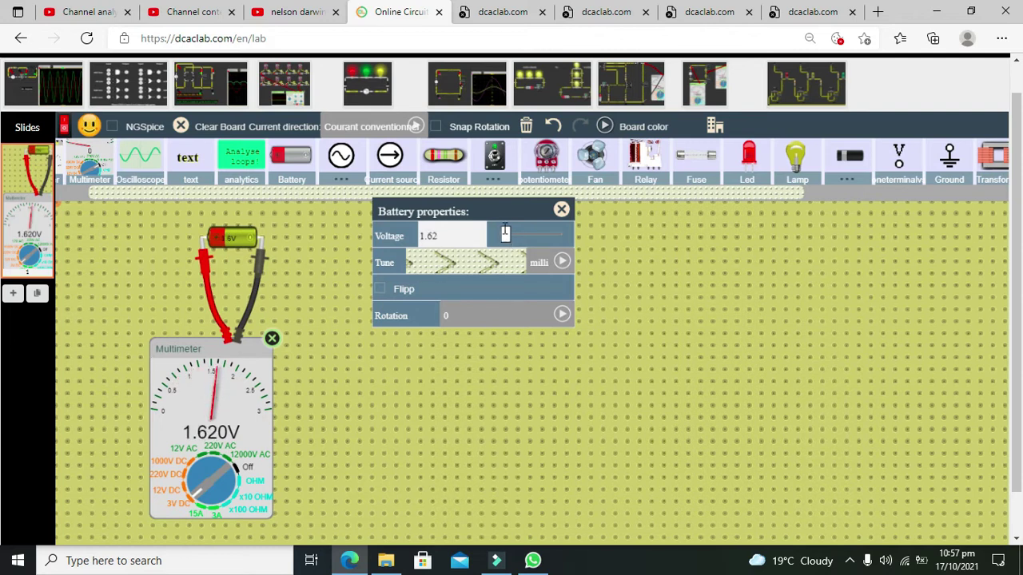
mouse_move(509, 231)
mouse_down()
mouse_move(522, 231)
mouse_move(505, 231)
mouse_up()
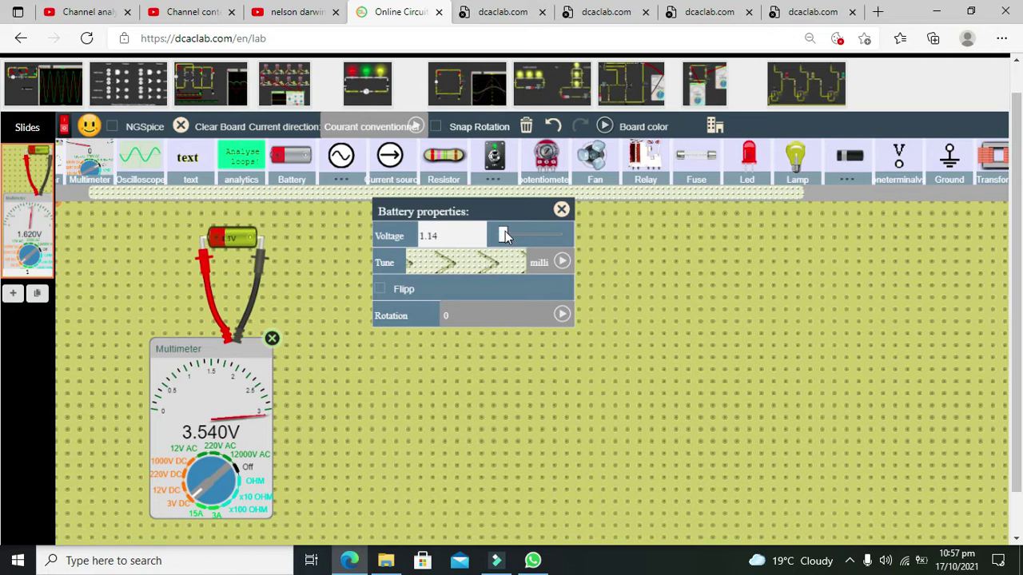
- Switch the meter to 12V DC and raise the battery to about 3 V, reading 3.060V
click(196, 496)
click(193, 489)
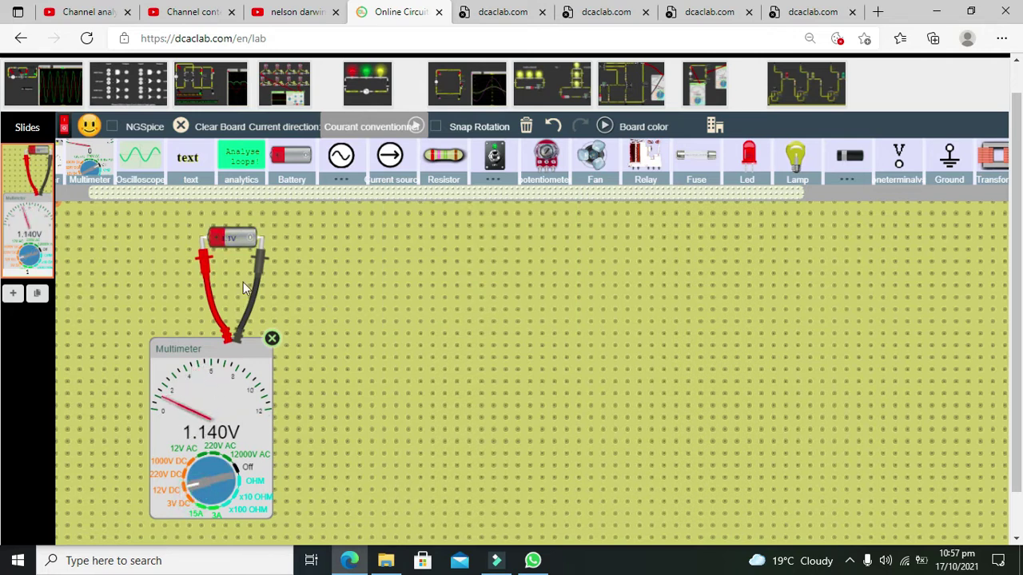
click(243, 241)
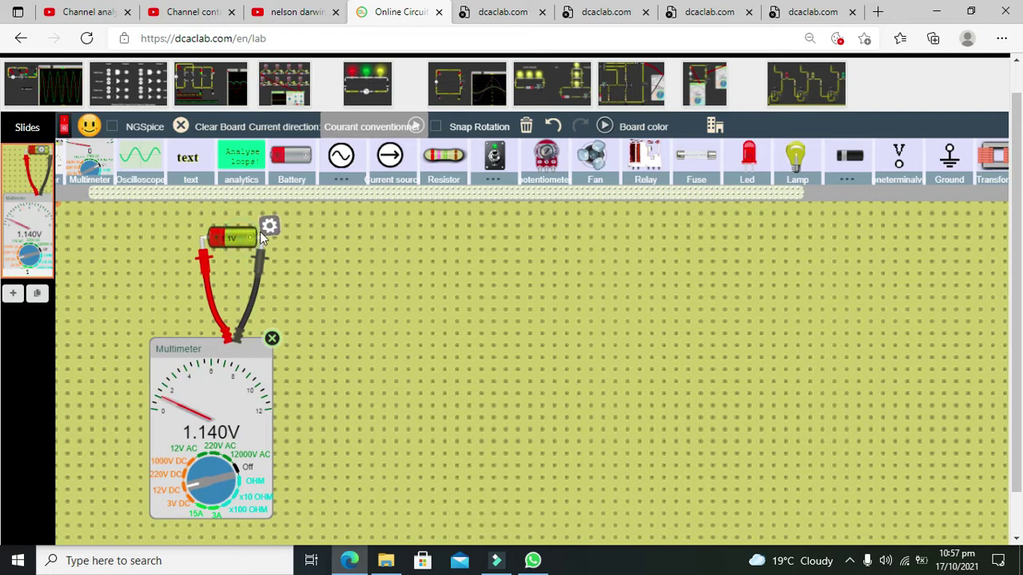
click(270, 226)
click(420, 189)
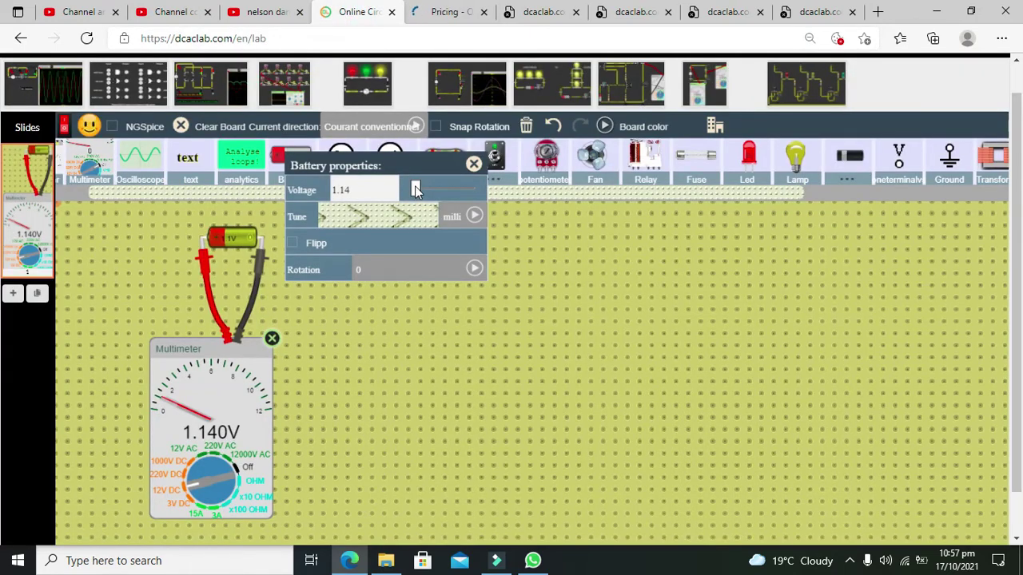
mouse_move(415, 189)
mouse_down()
mouse_move(477, 191)
mouse_move(426, 189)
mouse_up()
click(473, 165)
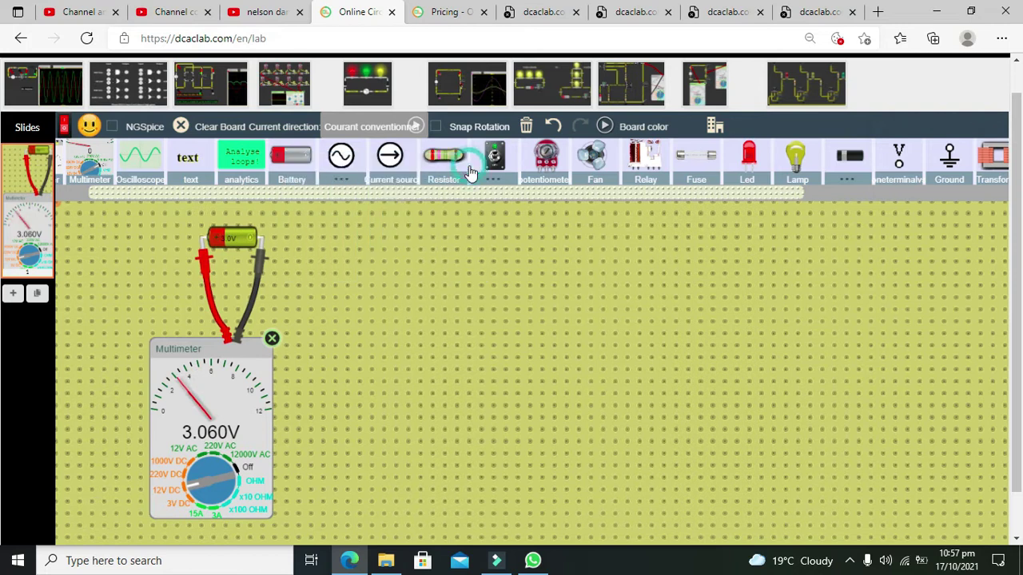
- Delete the battery and place an AC voltage source between the meter probes
click(230, 239)
key(Delete)
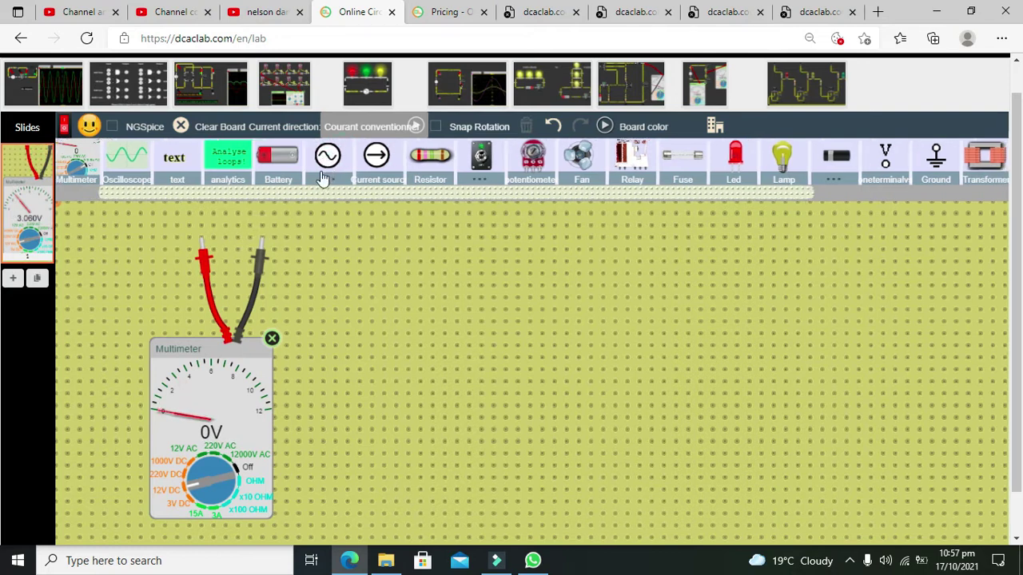
drag(336, 157, 238, 248)
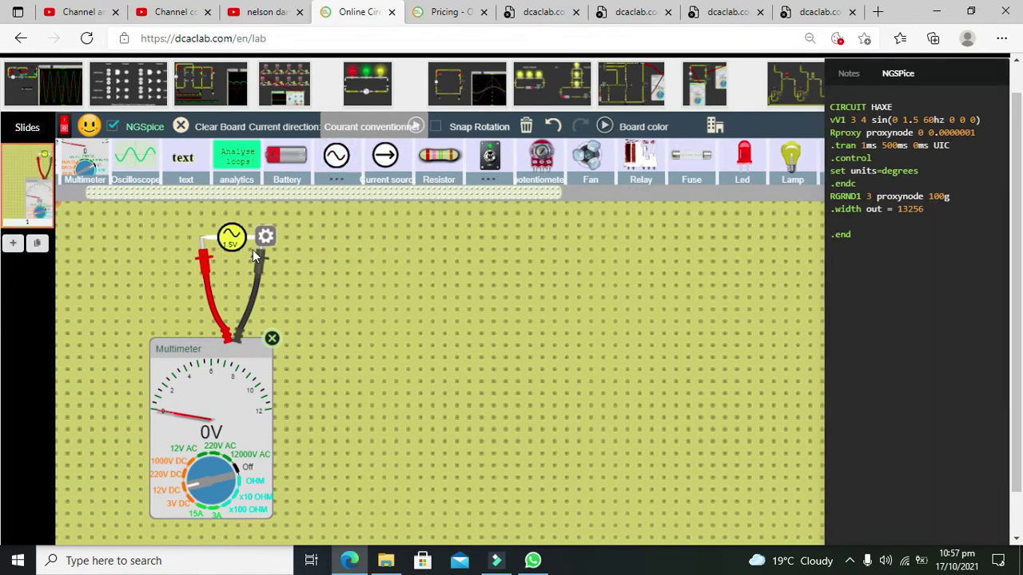
- Turn the meter to 12V AC, reading 1.051V, and bring up V1's properties
click(189, 488)
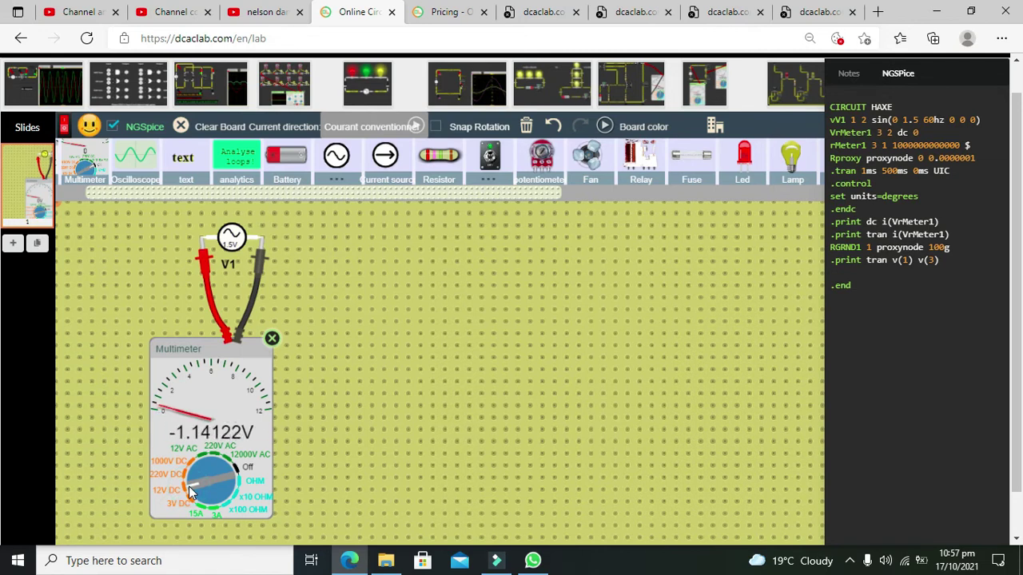
drag(192, 487, 204, 462)
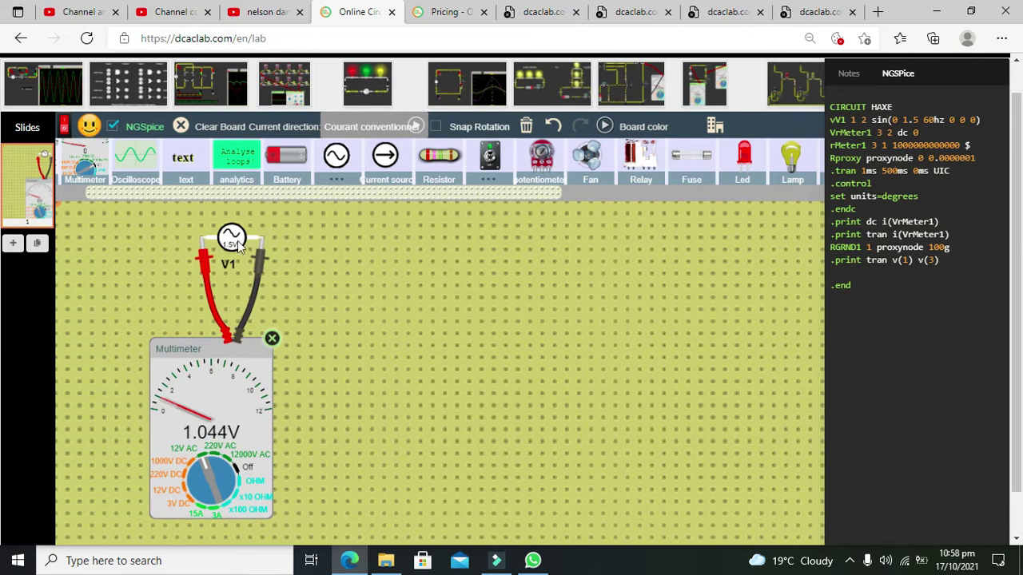
click(237, 243)
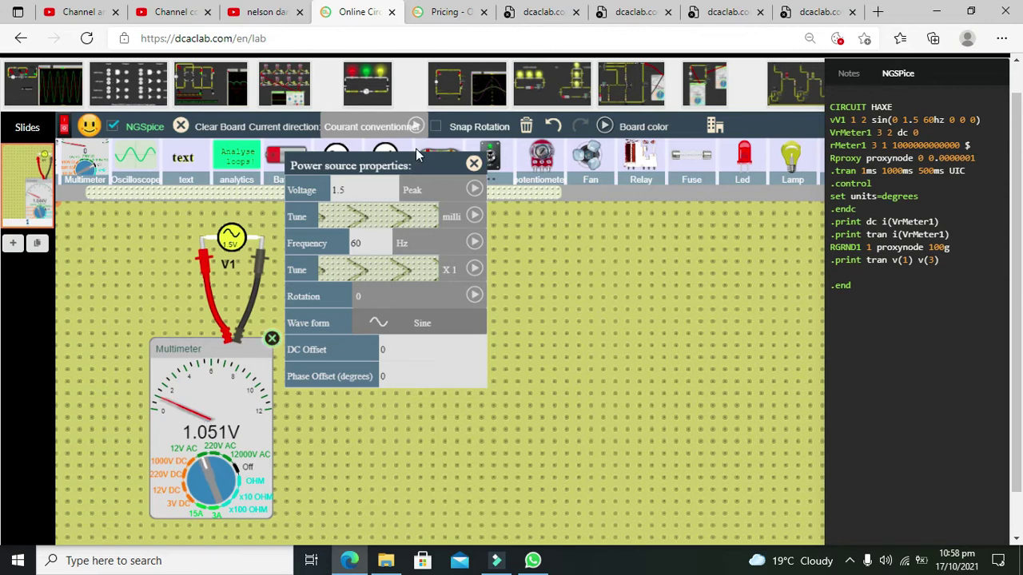
- Set V1's peak voltage to 50 V and switch the meter to 220V AC, reading 34.889V
click(362, 194)
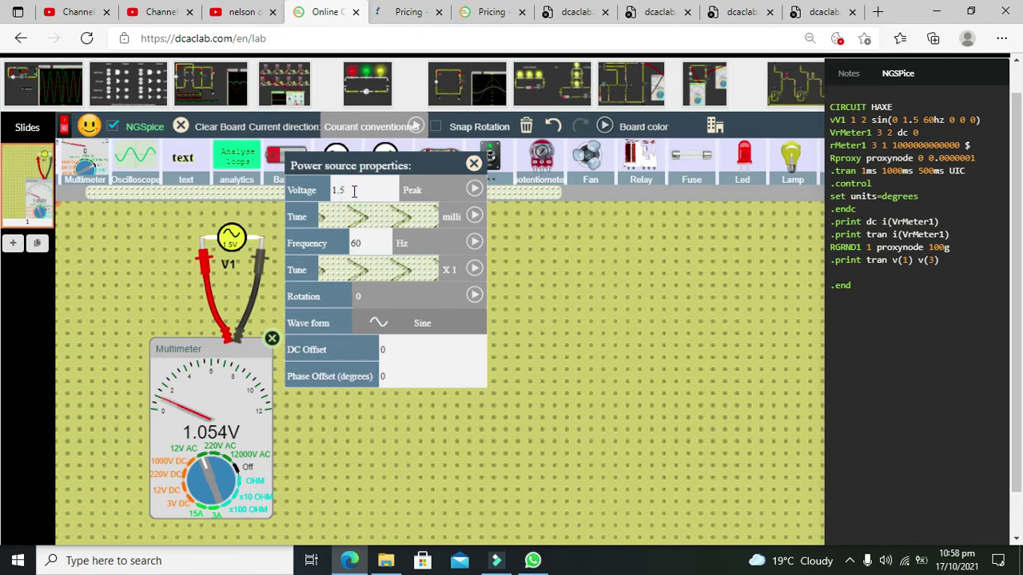
drag(354, 192, 332, 190)
text(50)
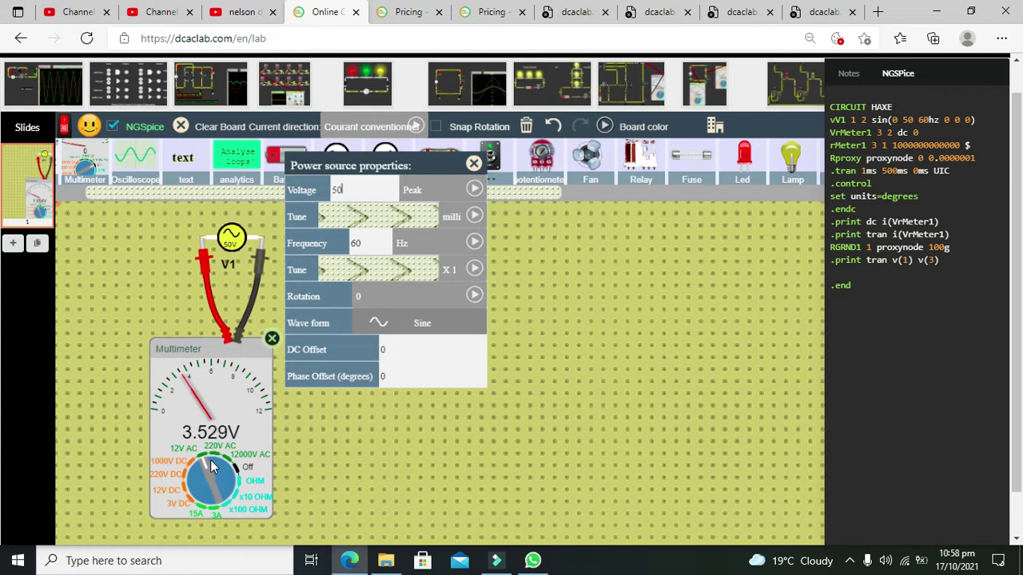
key(Escape)
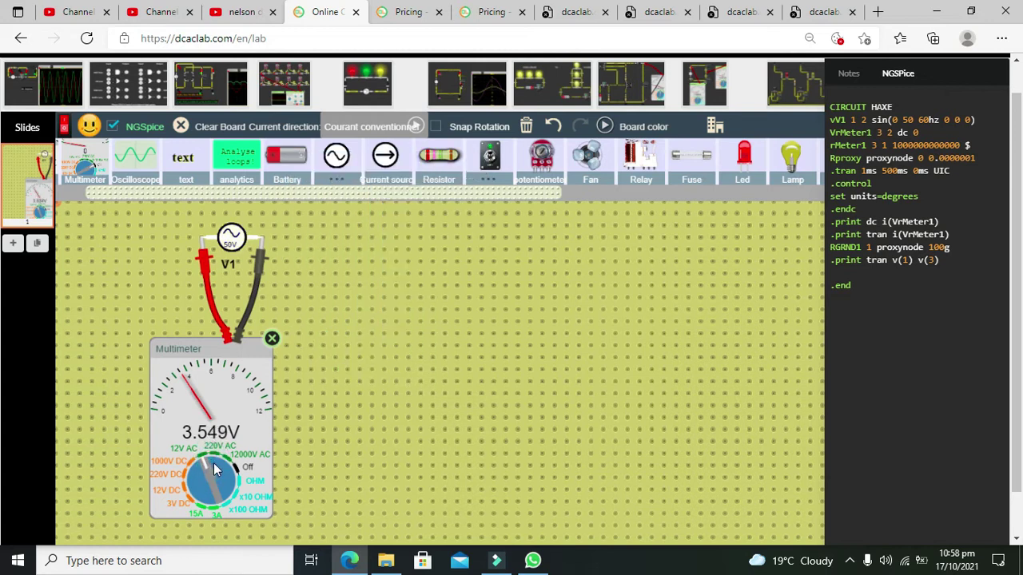
click(213, 463)
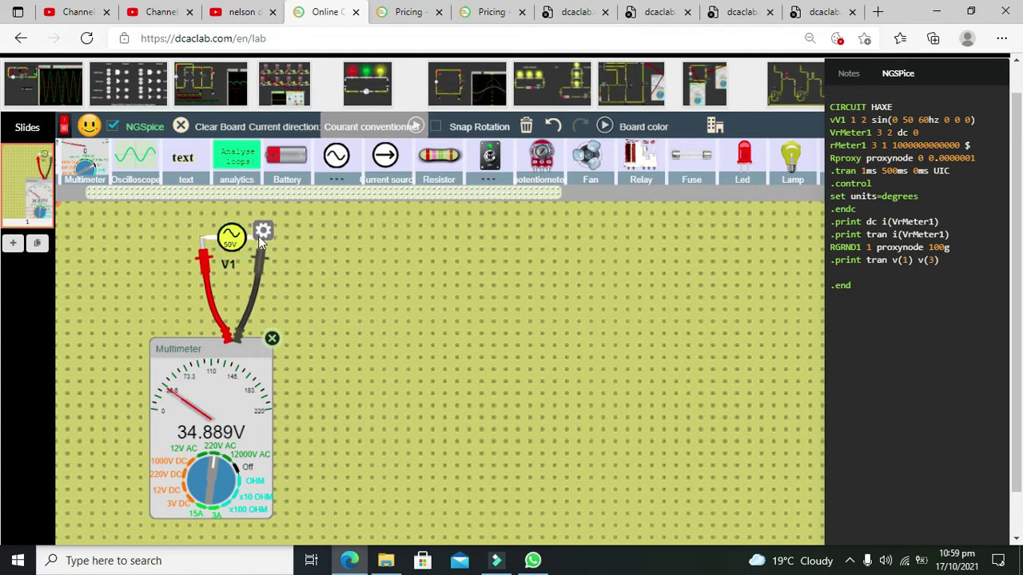
- Change V1's peak voltage to 100 V so the 220V AC meter reads about 70.2V
click(260, 233)
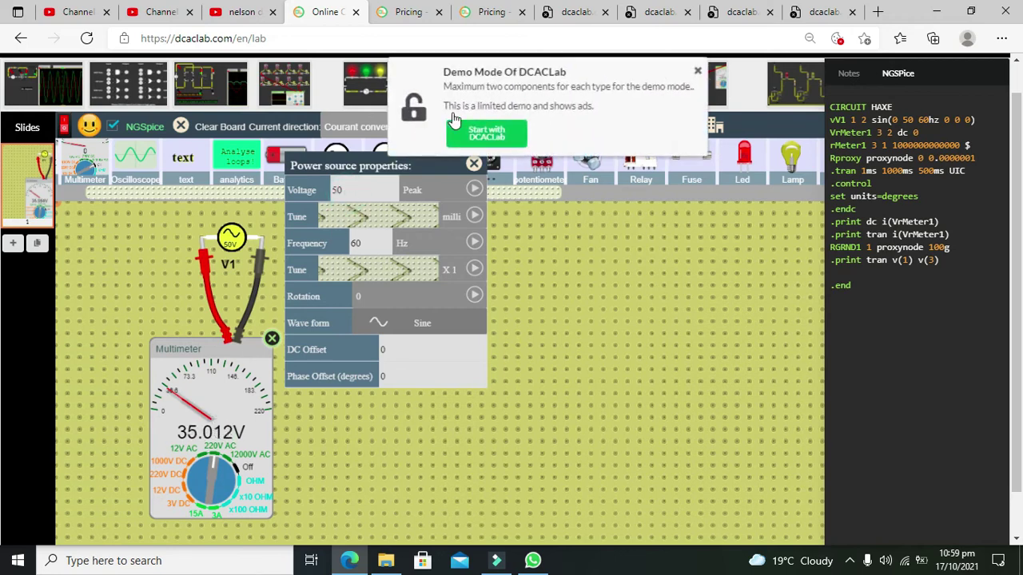
click(479, 130)
click(302, 11)
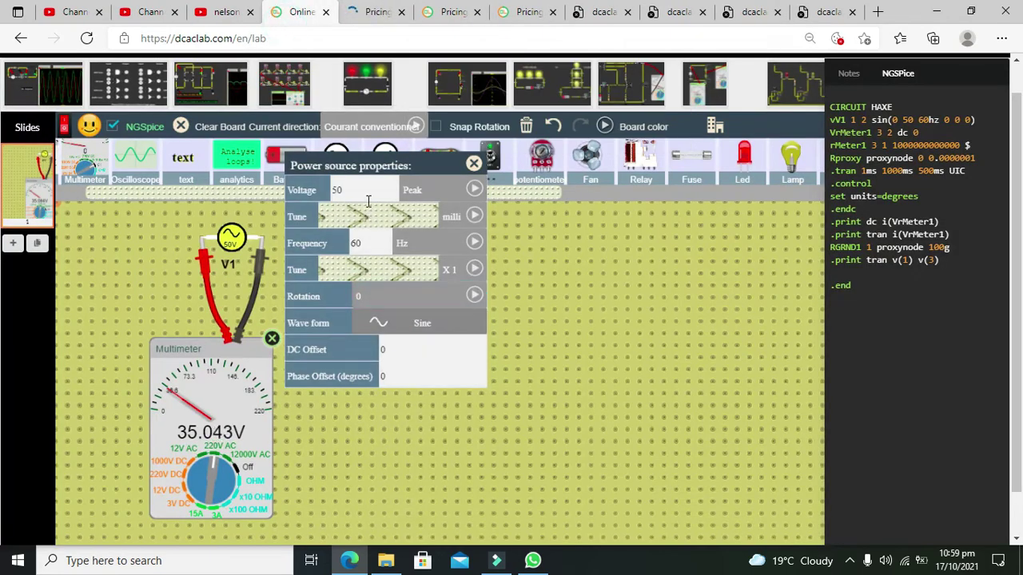
drag(354, 191, 326, 194)
text(100)
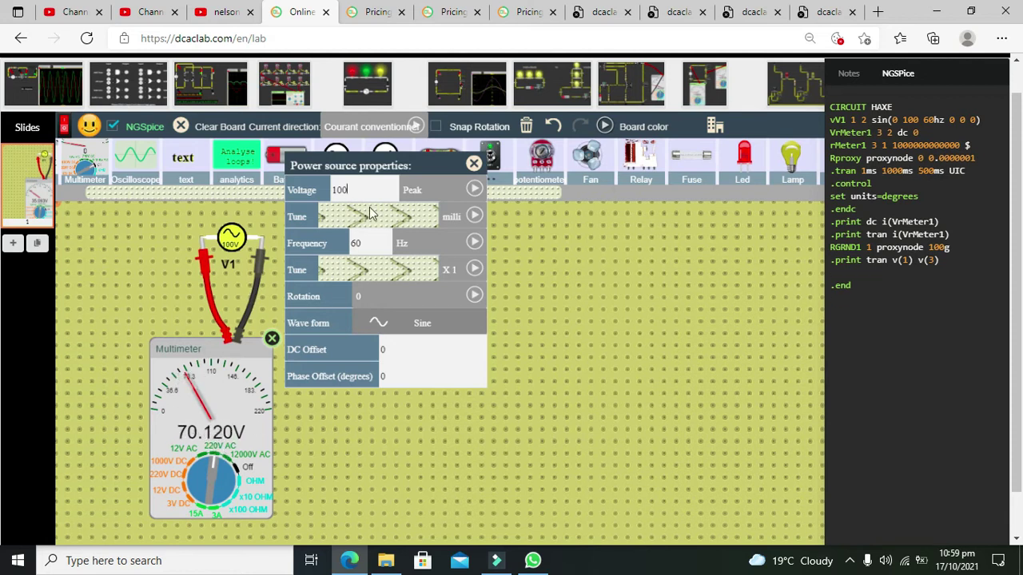
click(474, 163)
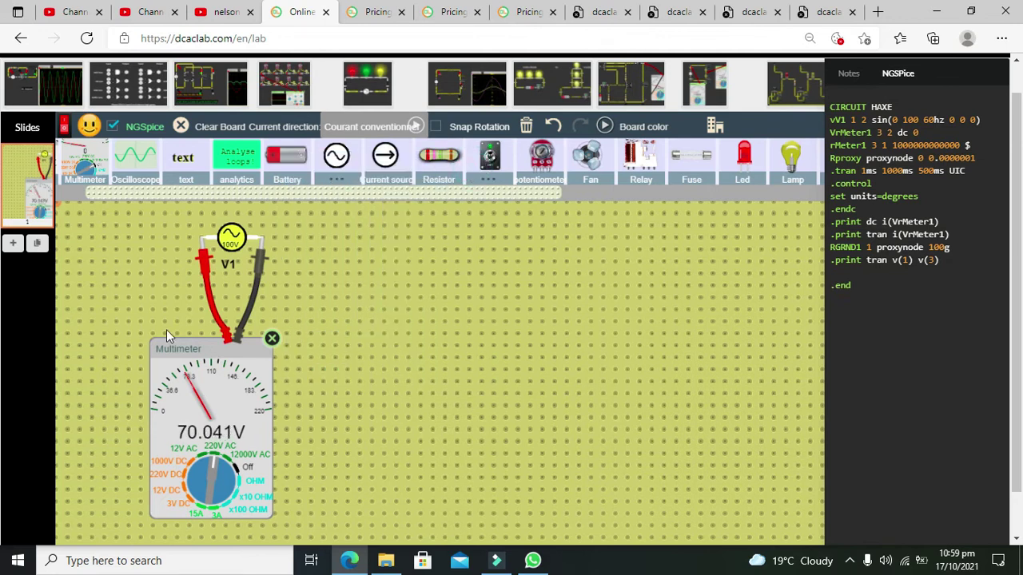
drag(119, 228, 311, 246)
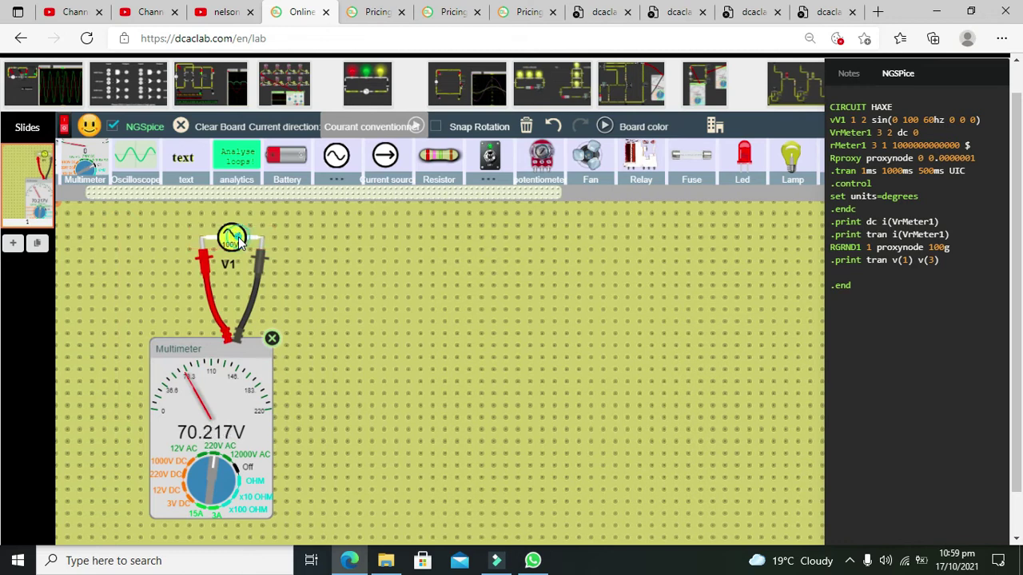
- Delete the AC source V1 and the resistor from the board
key(Delete)
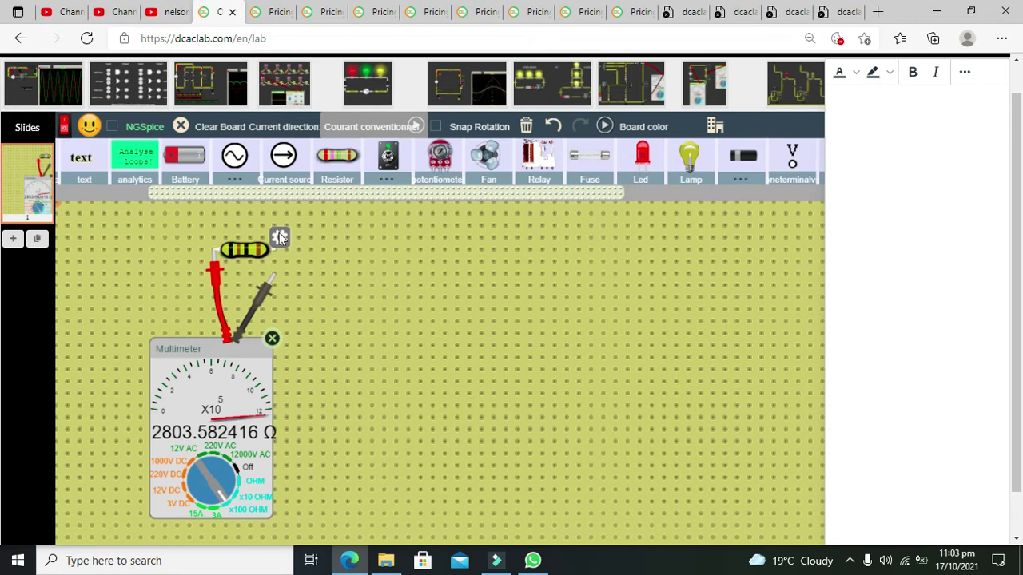
click(279, 237)
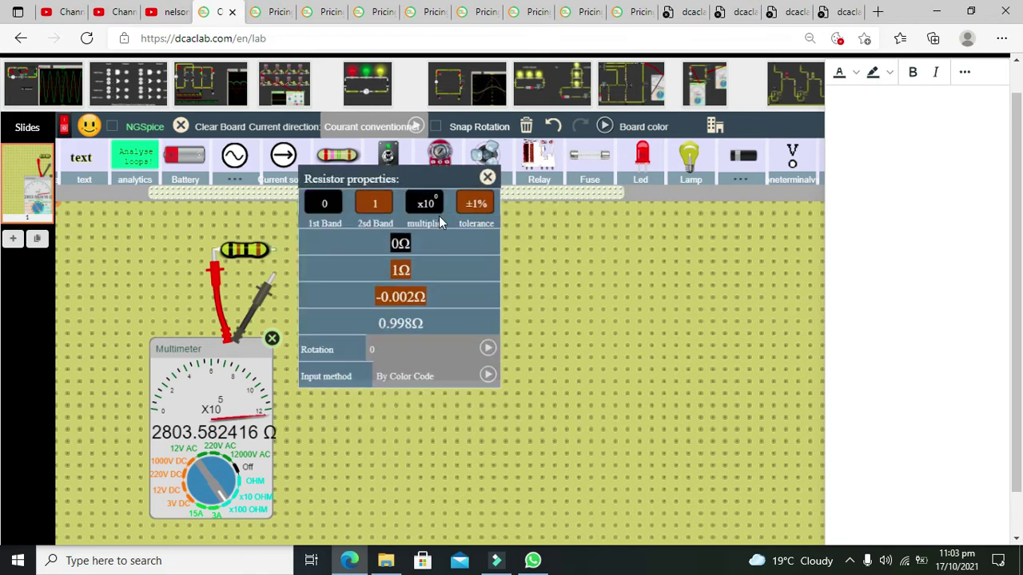
click(487, 177)
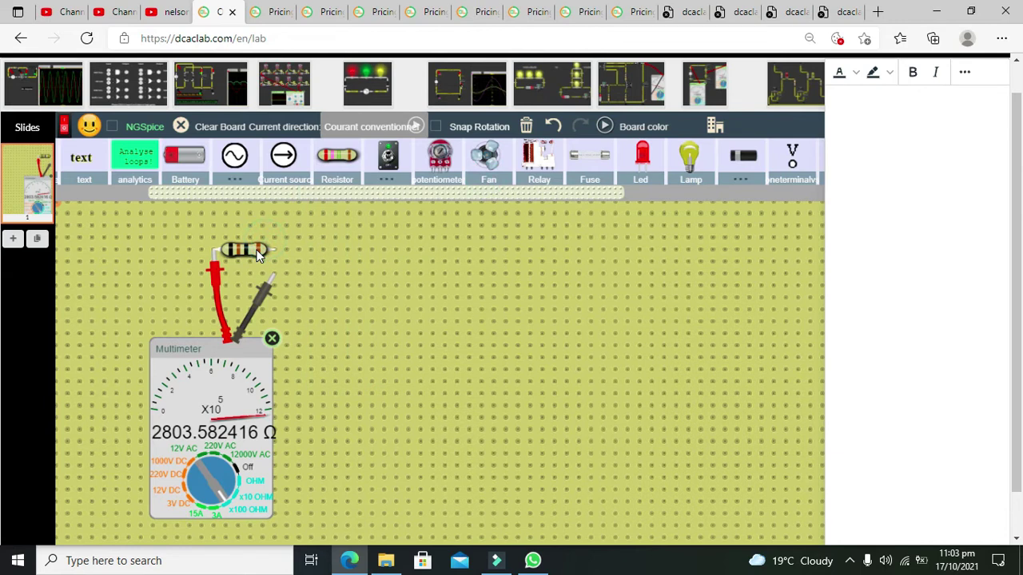
click(258, 252)
key(Delete)
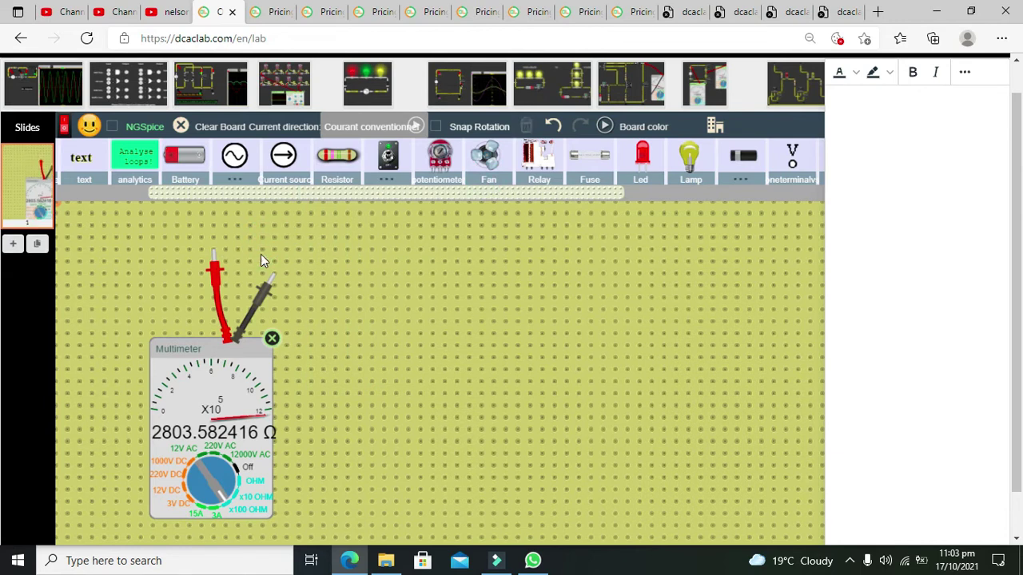
- Wire a potentiometer to the black probe and turn its knob to 689.999334 Ω
drag(439, 157, 224, 221)
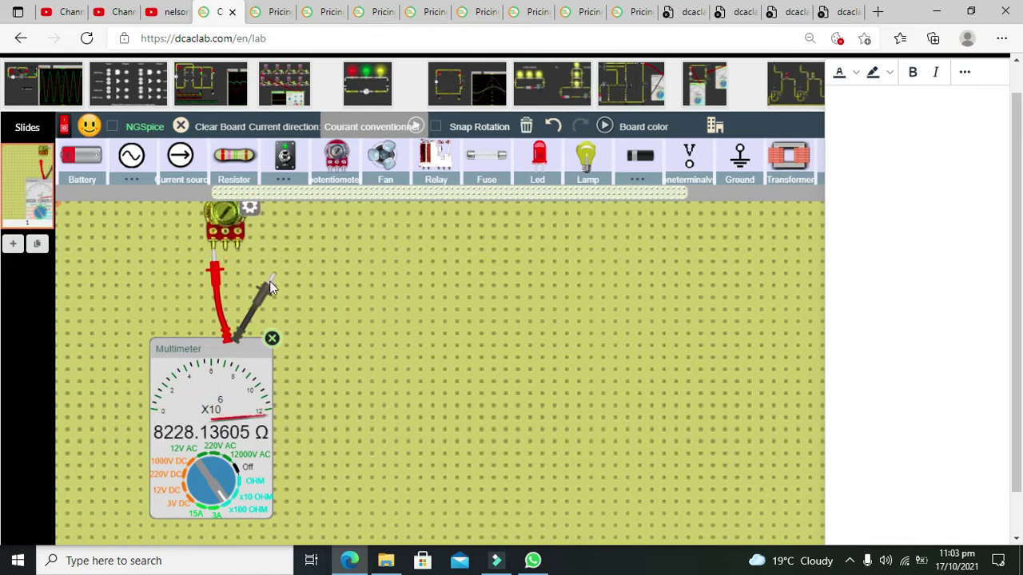
drag(270, 286, 226, 249)
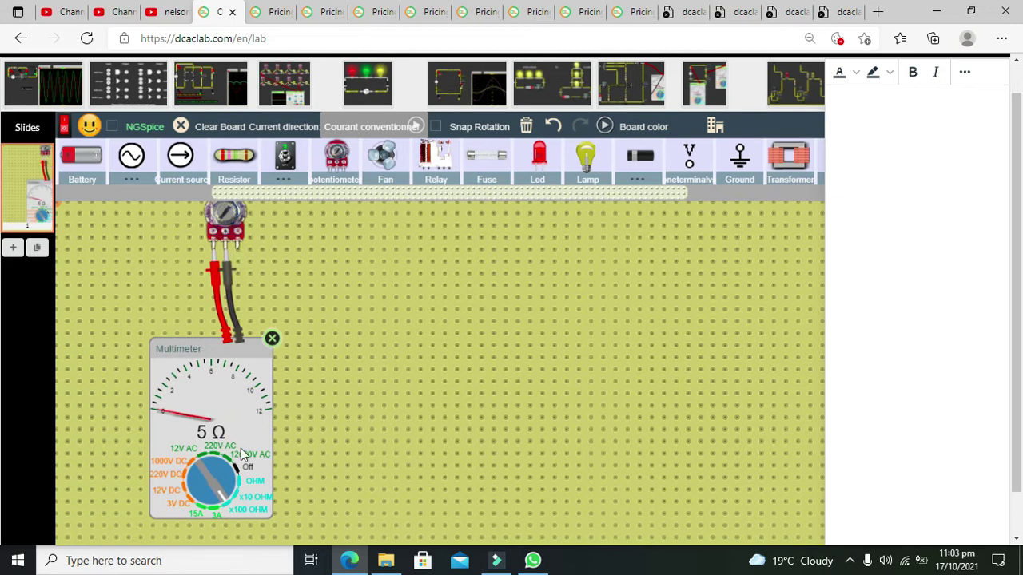
click(223, 221)
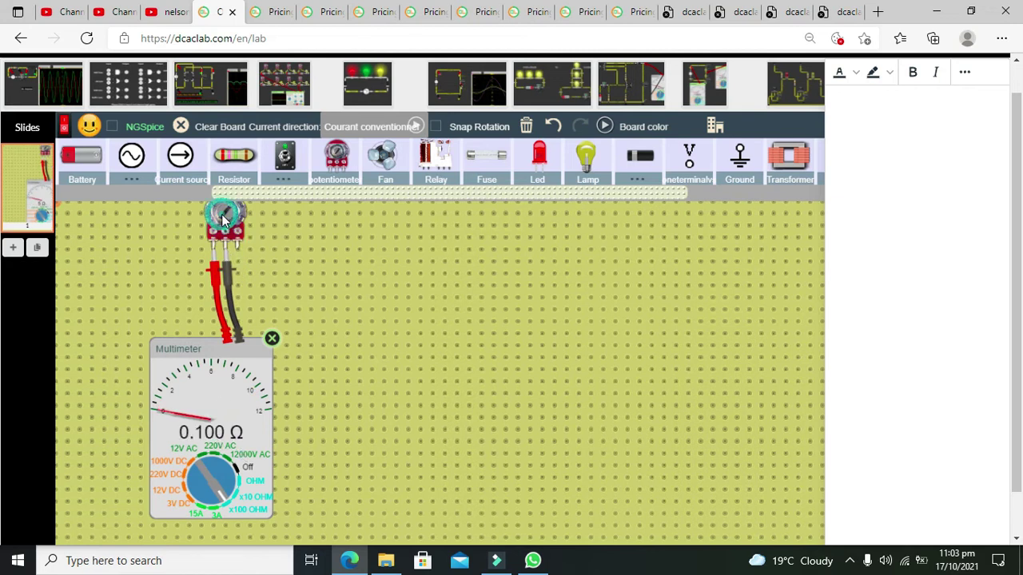
drag(223, 221, 237, 213)
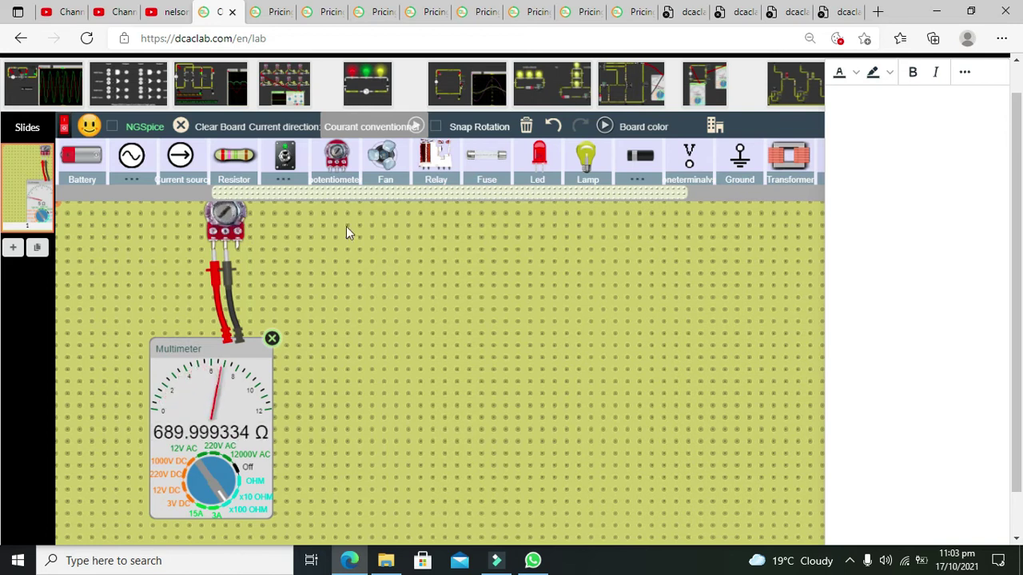
- Turn the potentiometer knob up to about 1000 Ω, then back down
scroll(257, 205, up, 1)
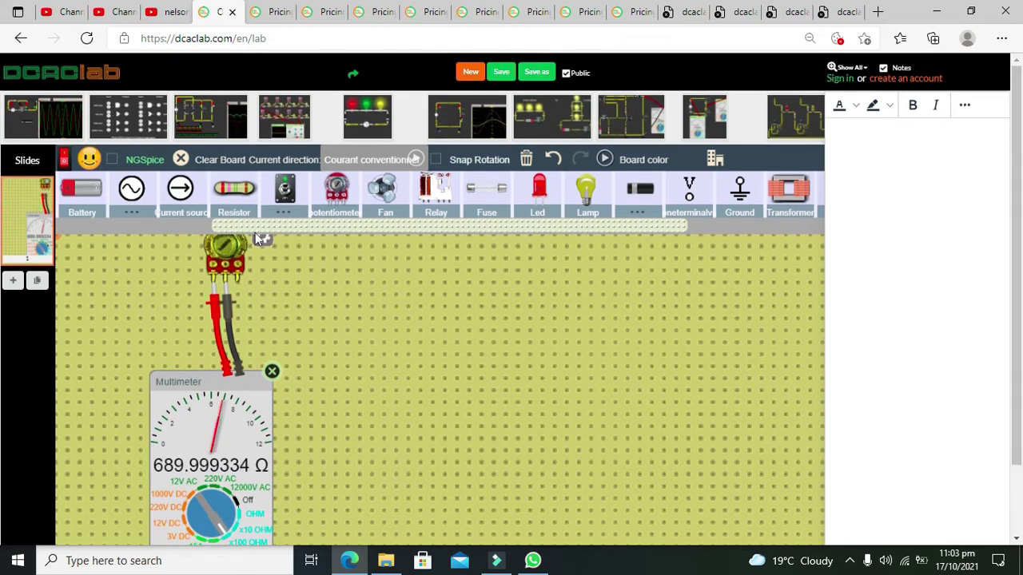
drag(234, 250, 230, 254)
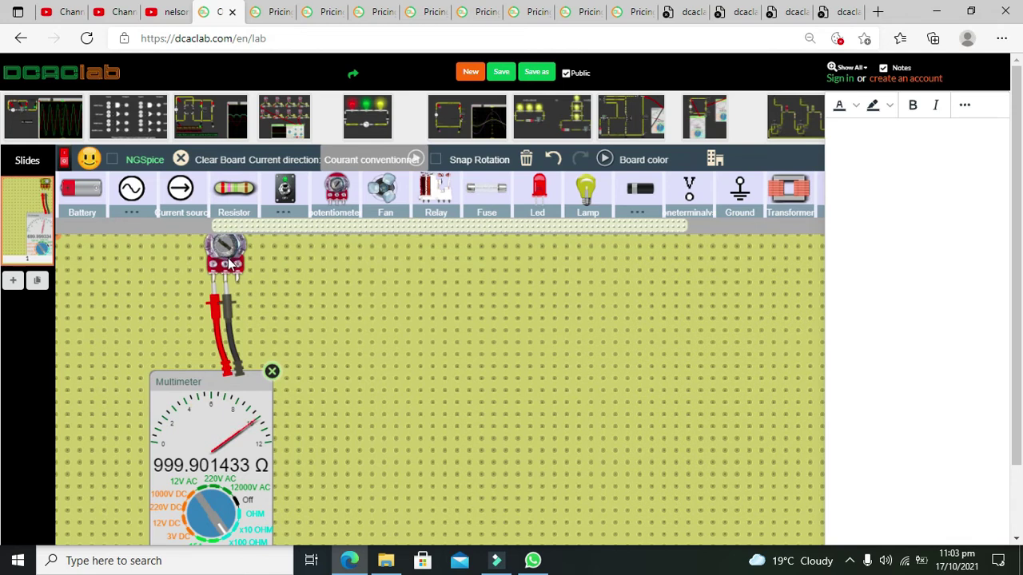
click(212, 244)
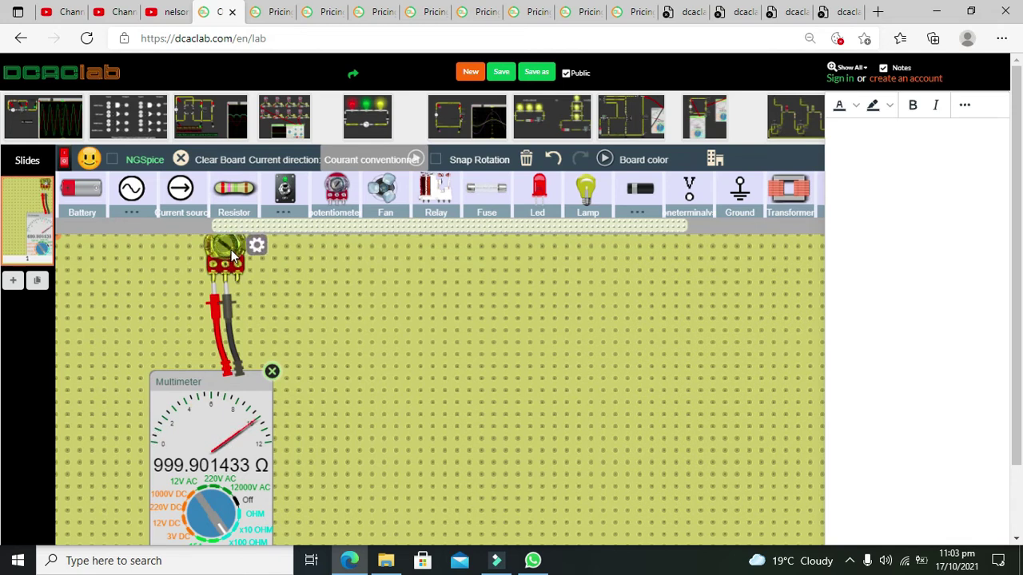
click(230, 249)
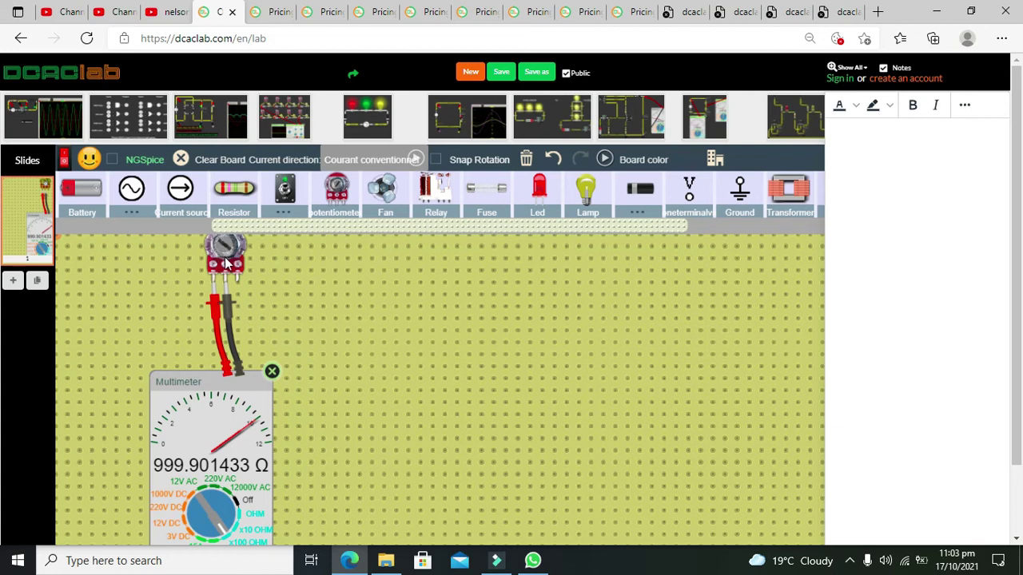
mouse_move(223, 253)
mouse_down()
mouse_move(219, 241)
mouse_move(235, 251)
mouse_move(230, 262)
mouse_up()
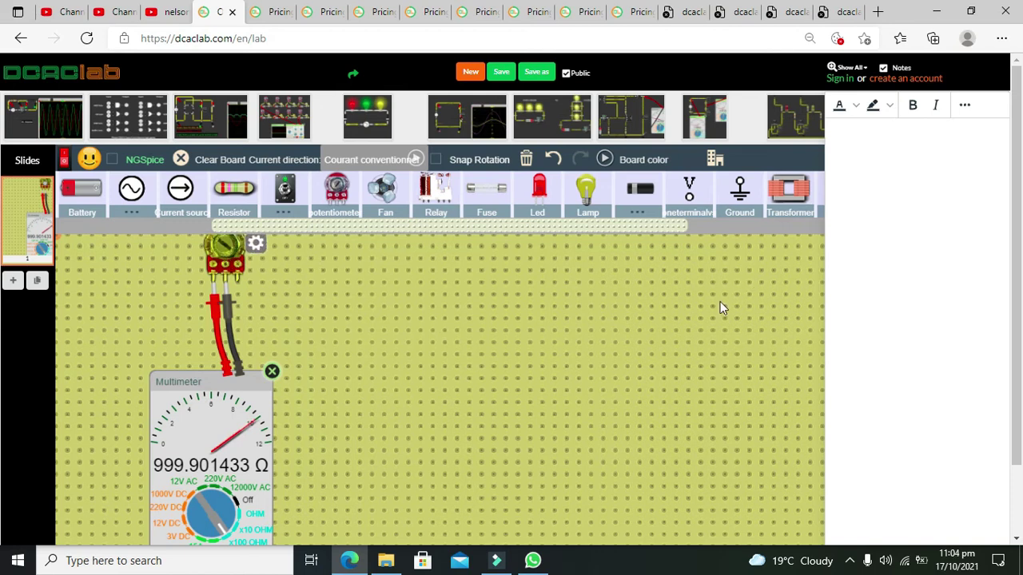
- Set the potentiometer to about 500 Ω, then delete it from the board
scroll(608, 256, down, 1)
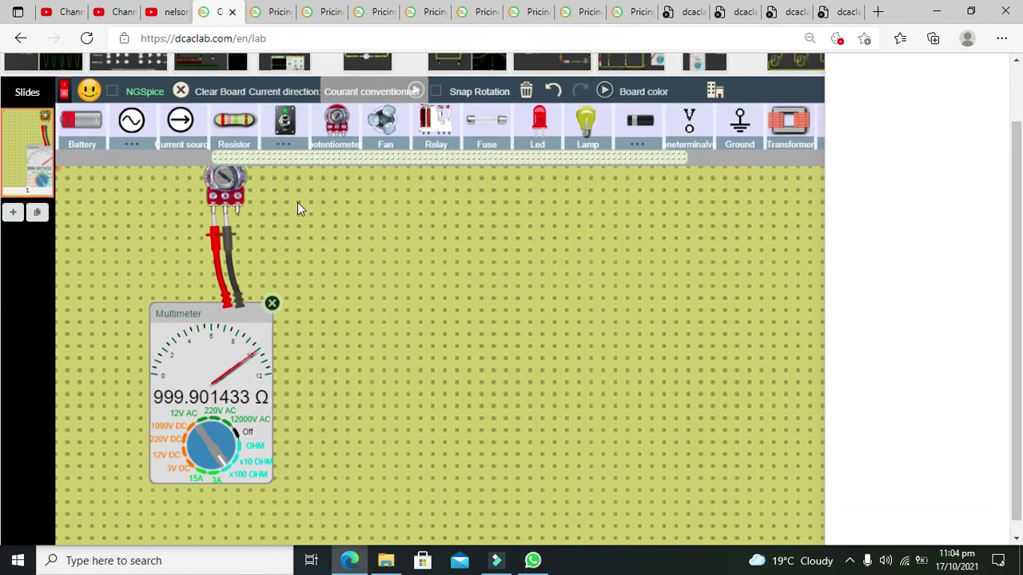
drag(221, 177, 241, 201)
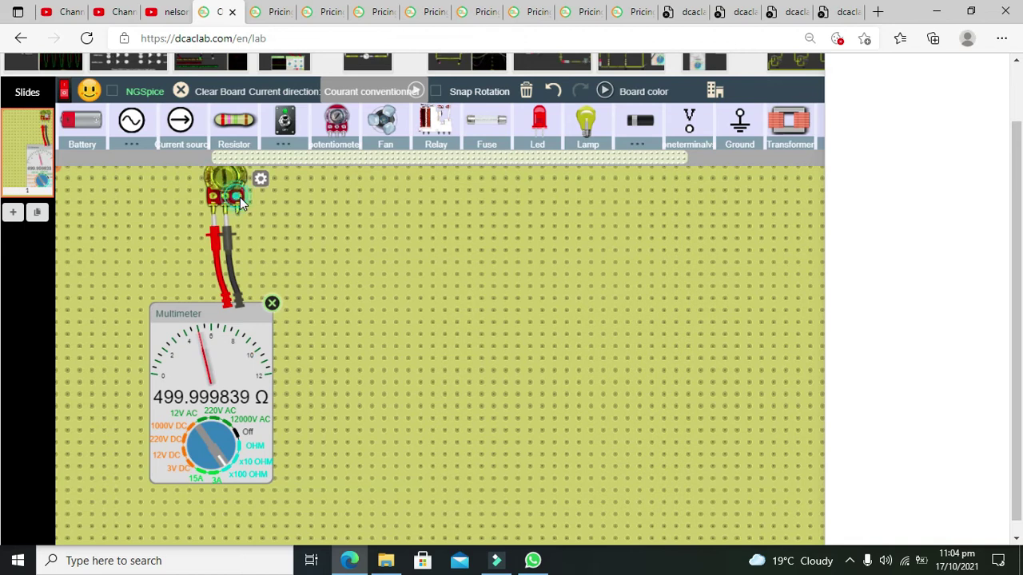
key(Delete)
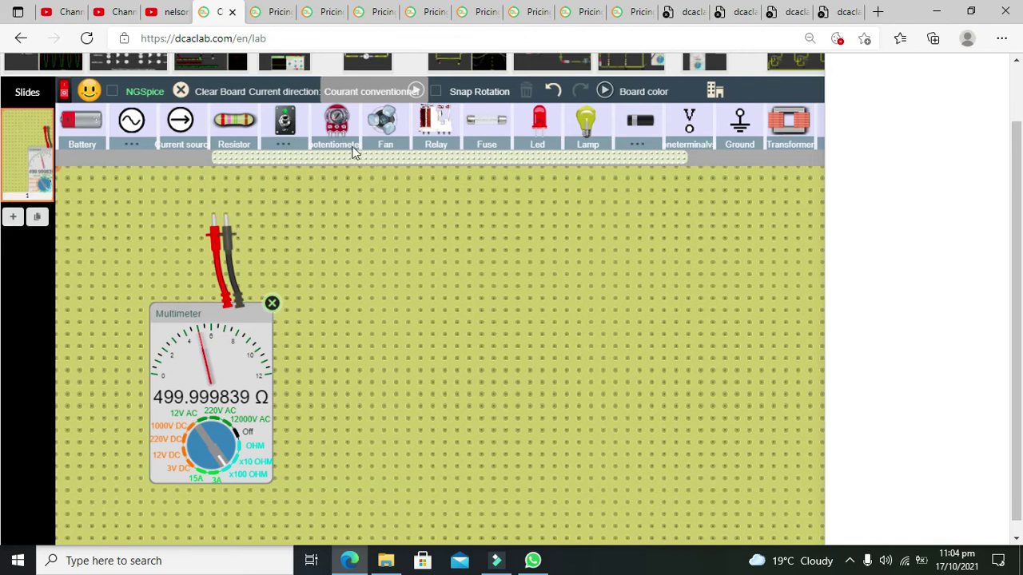
- Place a 1.5V battery and a lamp, with the red probe on the battery and the black probe on the lamp's right terminal
drag(81, 120, 224, 160)
drag(238, 204, 247, 242)
drag(303, 227, 356, 210)
drag(685, 120, 297, 188)
mouse_move(341, 213)
mouse_down()
mouse_move(320, 215)
mouse_move(323, 206)
mouse_up()
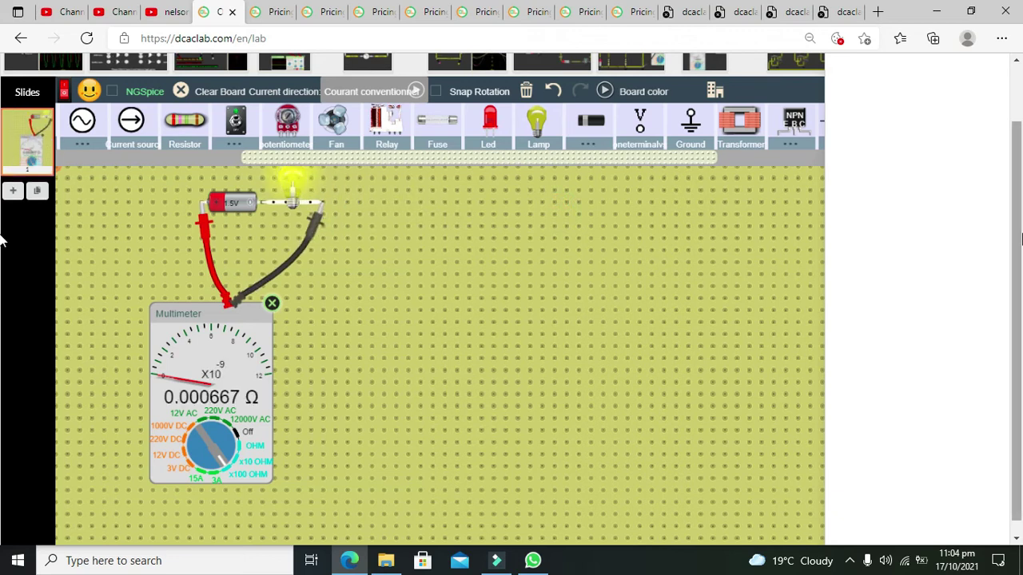
scroll(858, 224, up, 1)
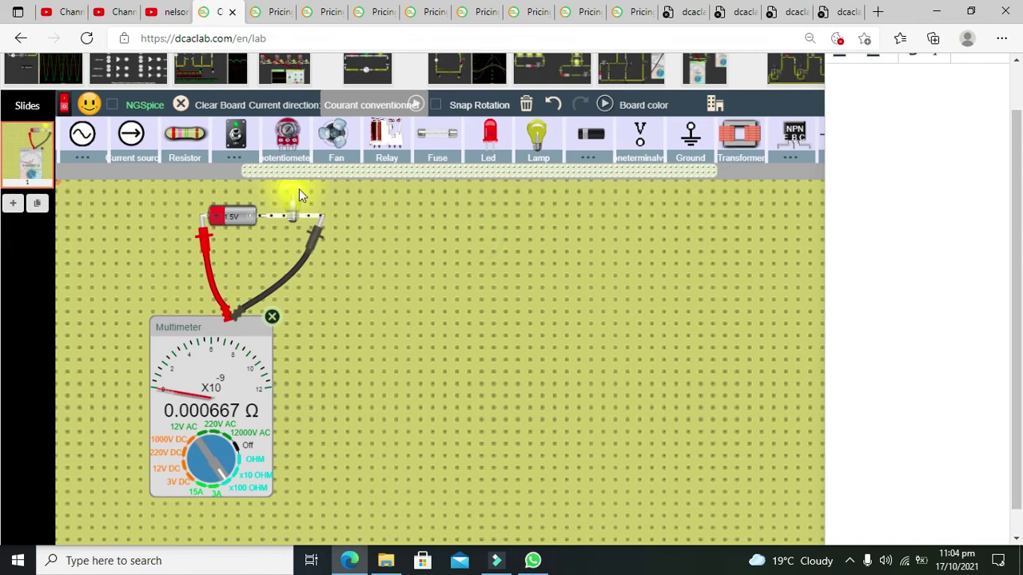
- Switch the multimeter to the 15A current range and reconnect the black probe to the lamp's right terminal
click(206, 476)
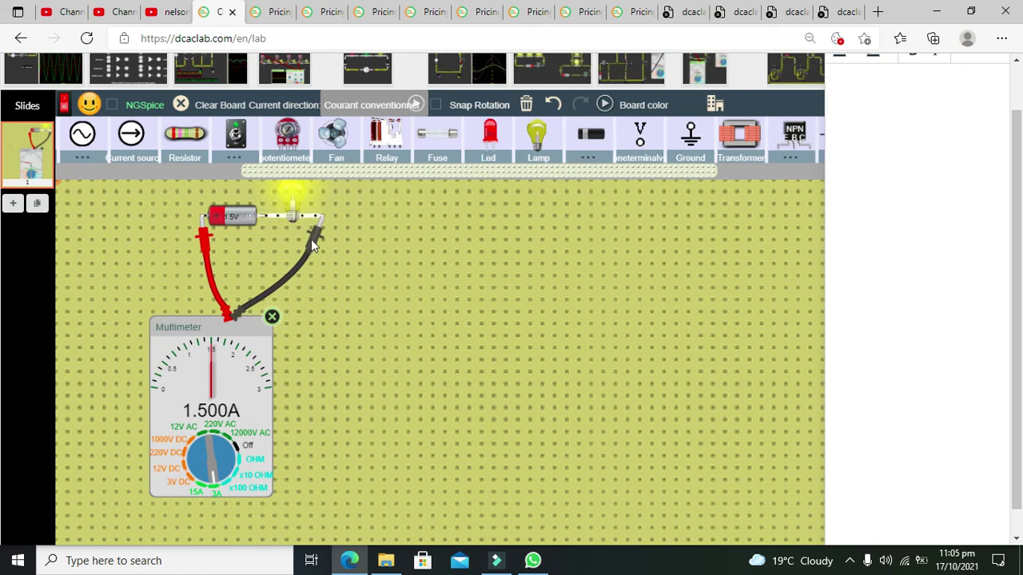
drag(312, 239, 322, 214)
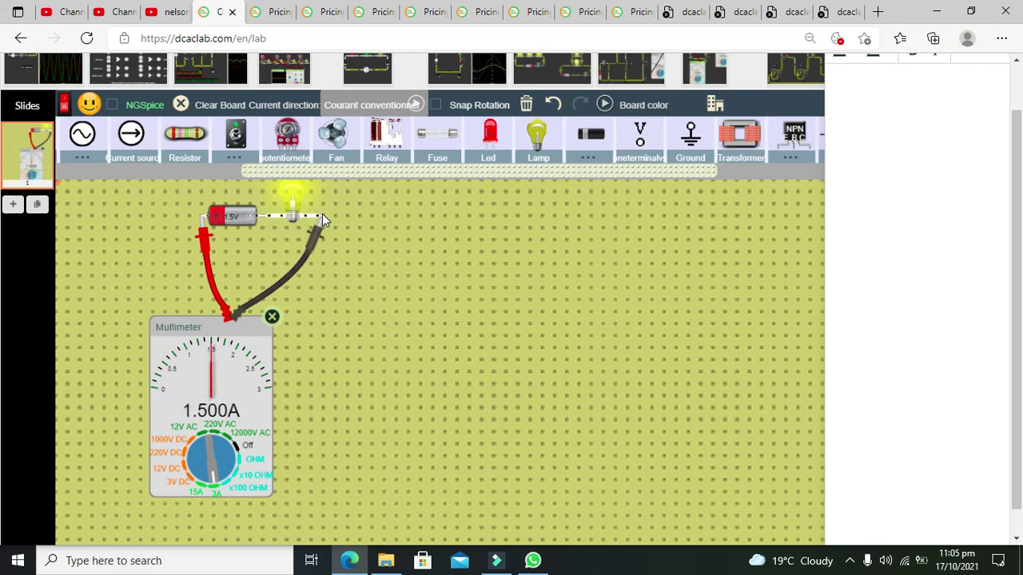